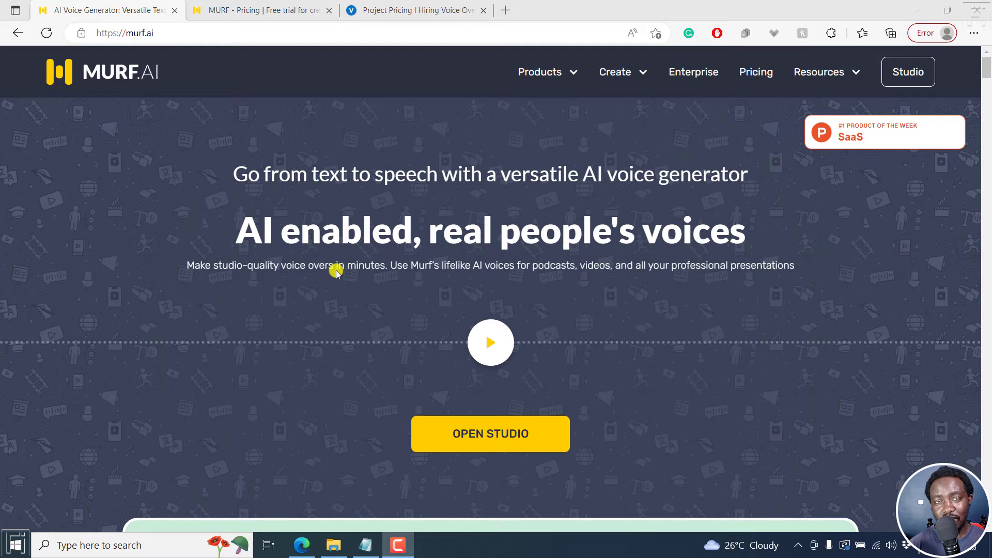
# - Highlight Voices.com's $100–$499 estimate for a one-minute explainer video voice-over
pyautogui.click(379, 9)
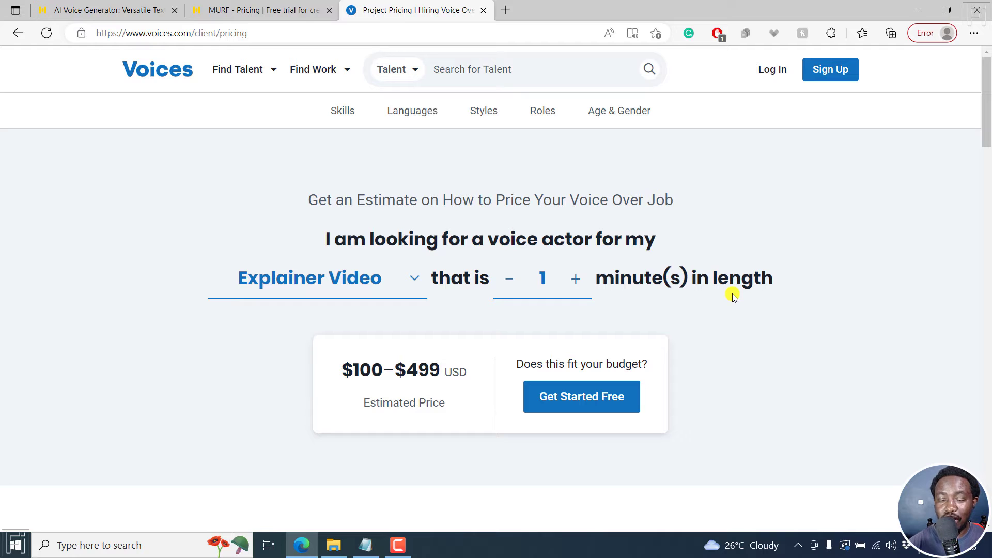
pyautogui.moveTo(336, 370); pyautogui.dragTo(445, 377)
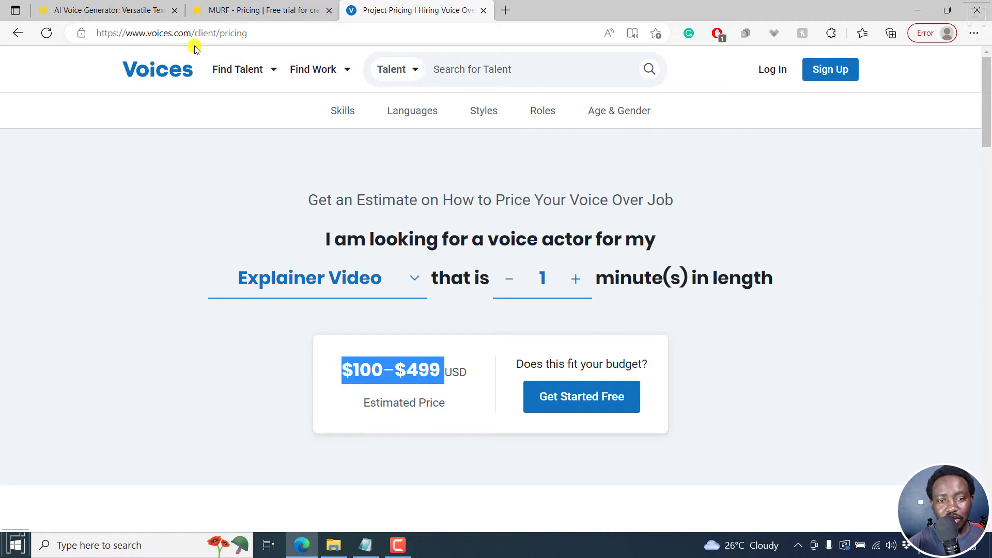
# - Compare Murf's monthly and yearly plan prices, leaving the yearly prices shown
pyautogui.click(233, 11)
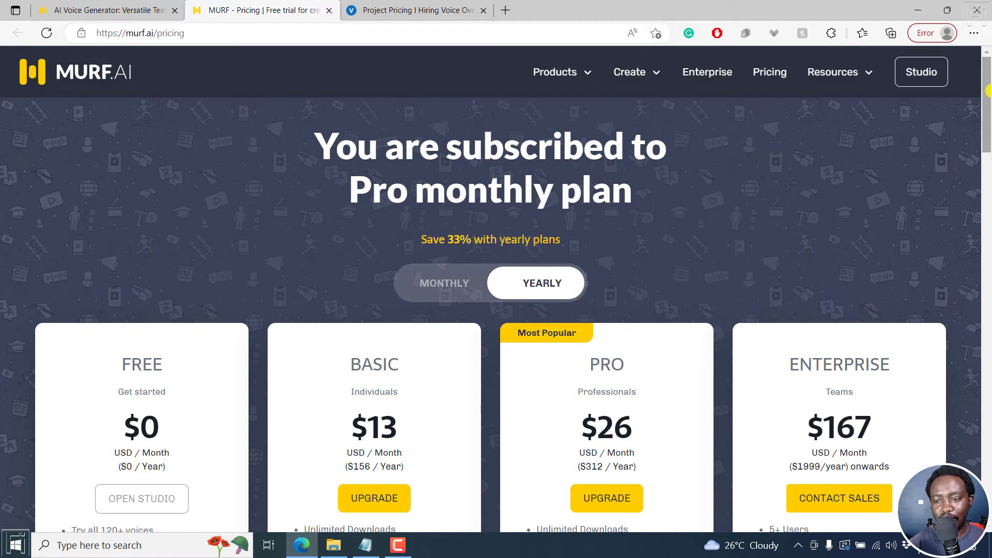
pyautogui.moveTo(987, 78); pyautogui.dragTo(988, 77)
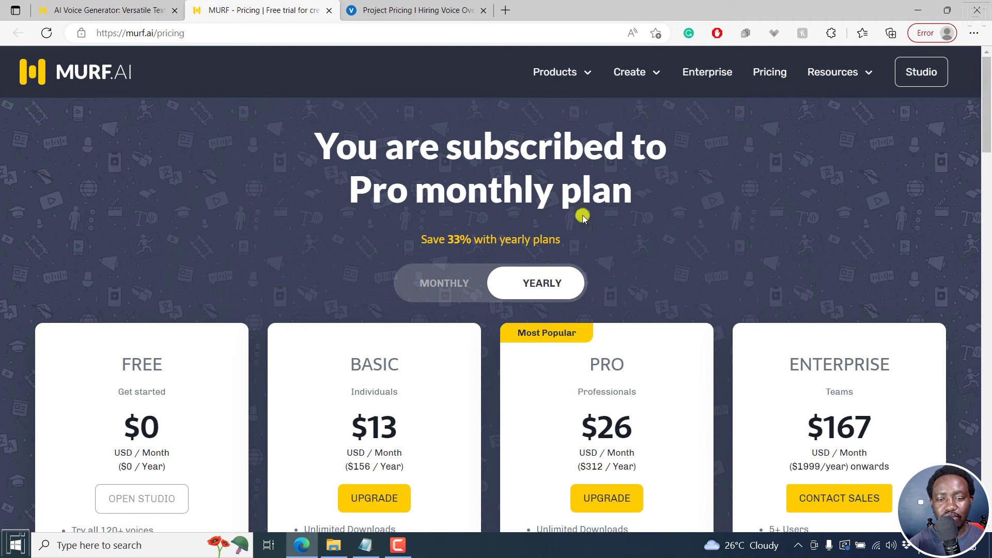
pyautogui.moveTo(421, 241); pyautogui.dragTo(557, 245)
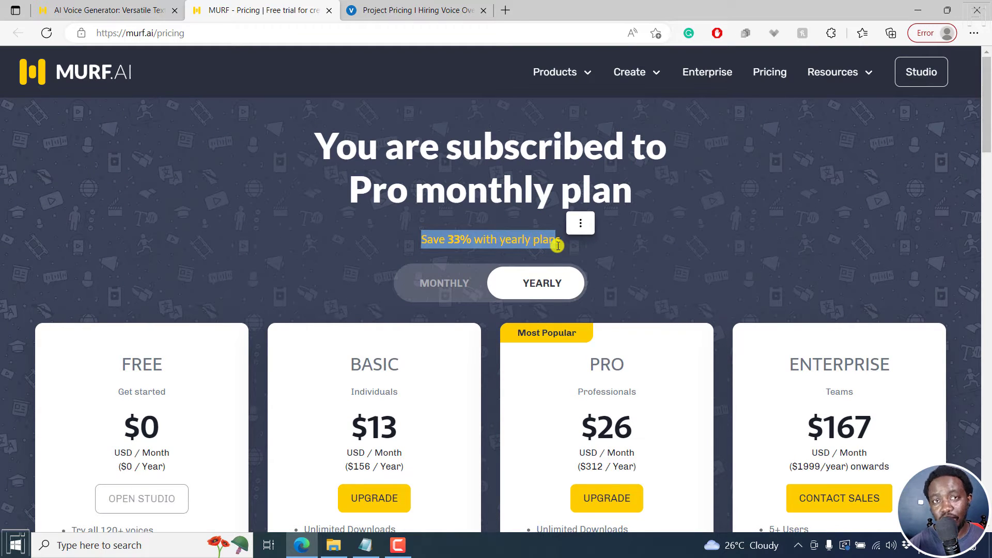
pyautogui.click(428, 289)
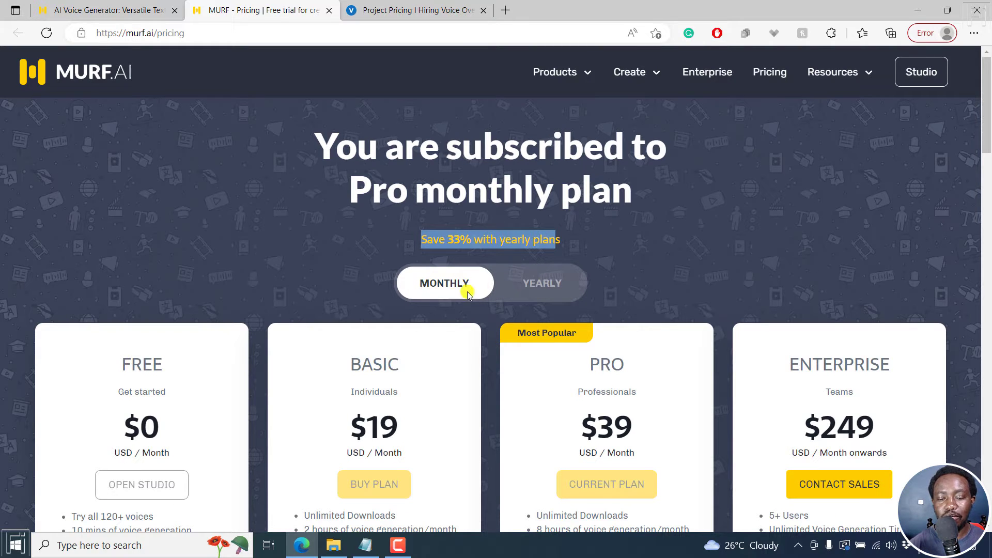
pyautogui.click(537, 282)
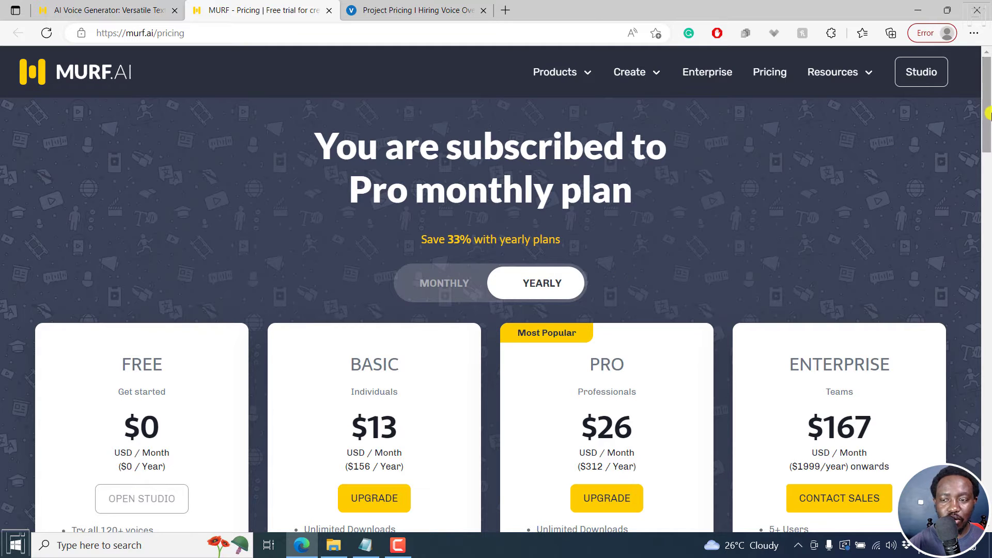
# - Highlight the Free plan's 'Try all 120+ voices' and sharing features
pyautogui.moveTo(987, 115); pyautogui.dragTo(987, 151)
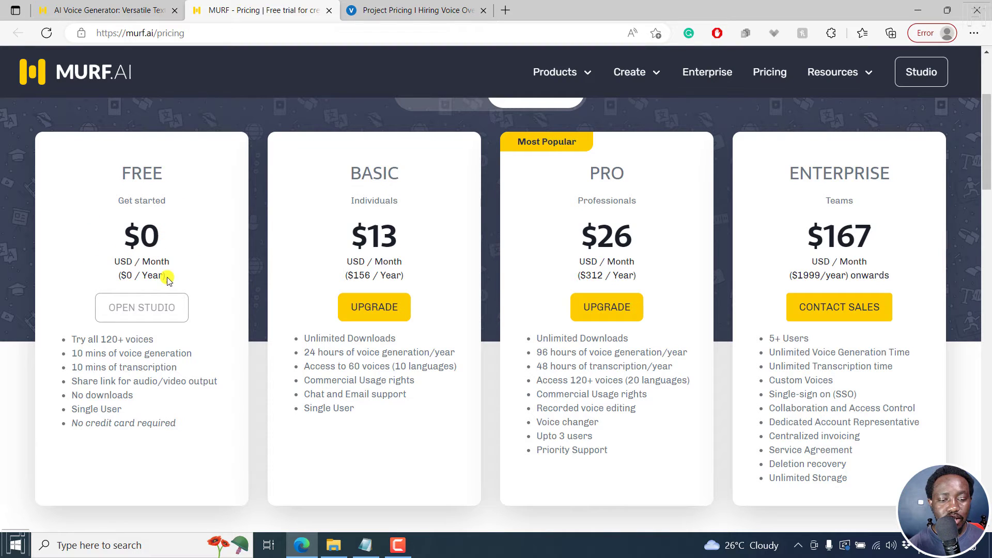
pyautogui.moveTo(71, 340); pyautogui.dragTo(154, 347)
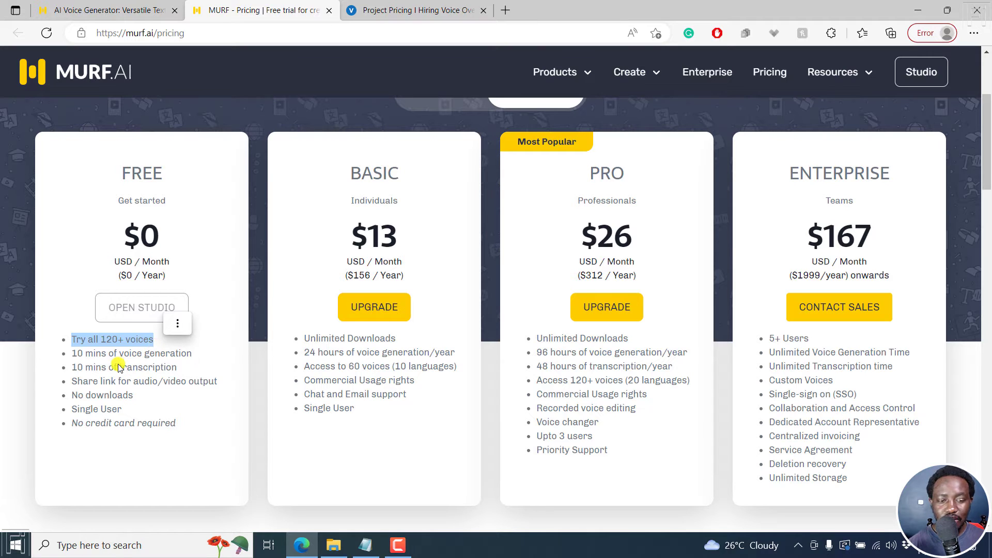
pyautogui.click(100, 355)
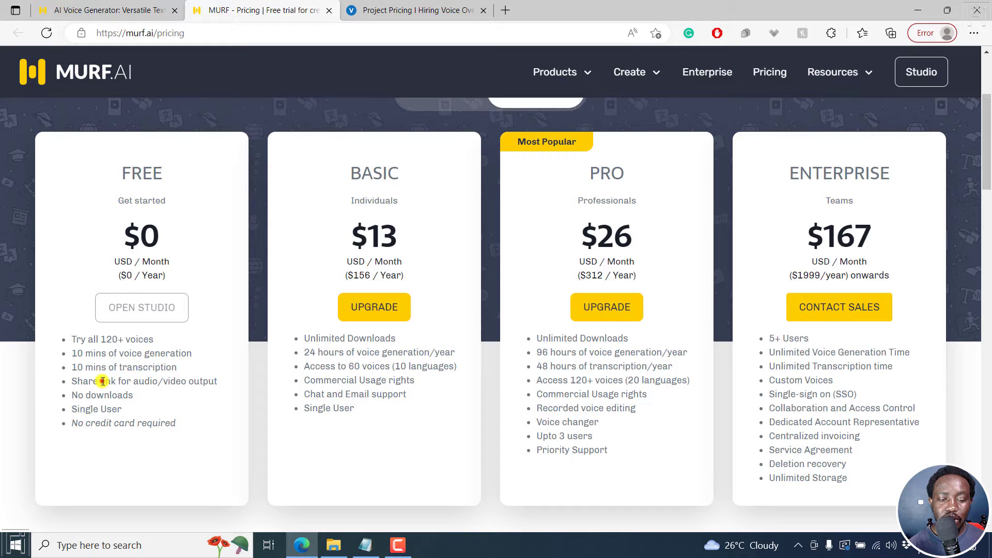
pyautogui.moveTo(101, 382); pyautogui.dragTo(154, 383)
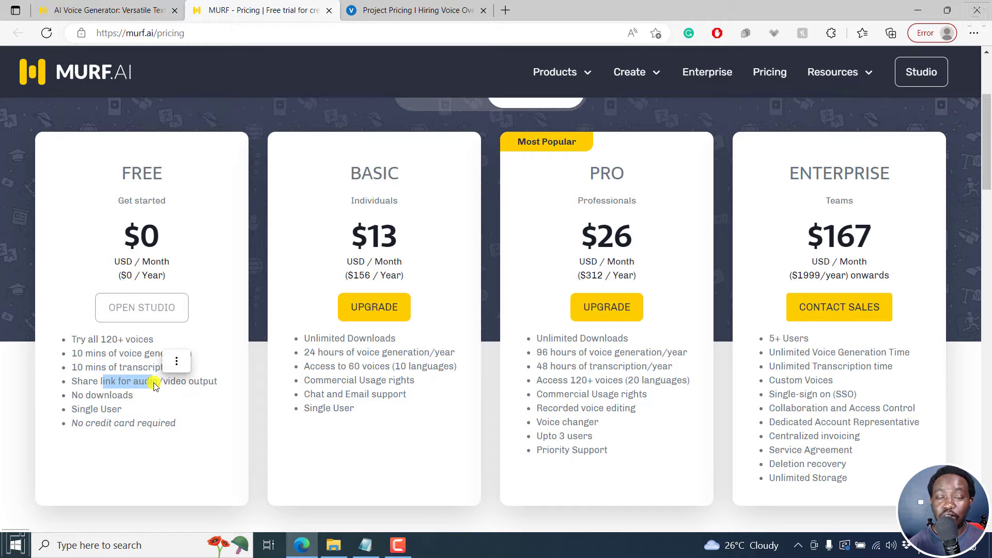
pyautogui.click(96, 396)
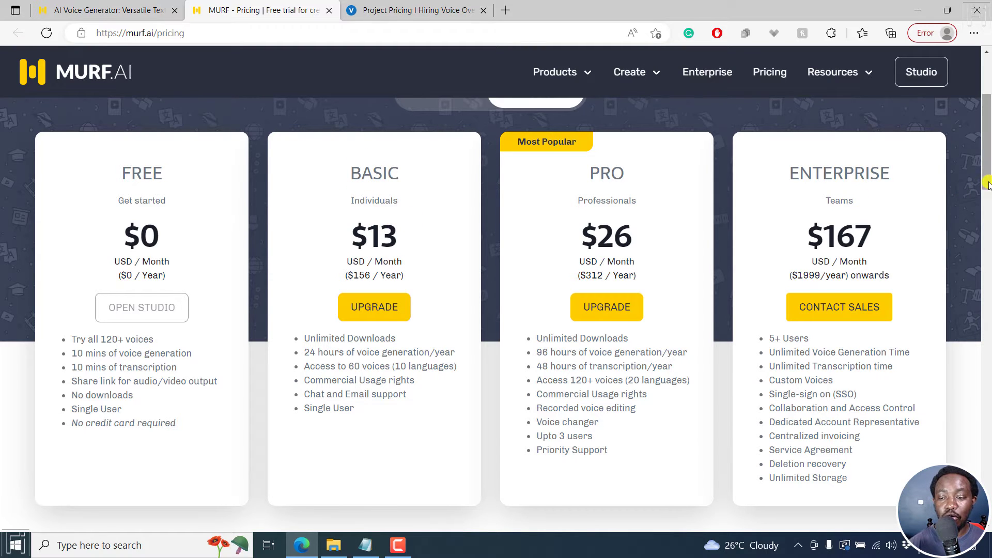
pyautogui.scroll(1, 987, 185)
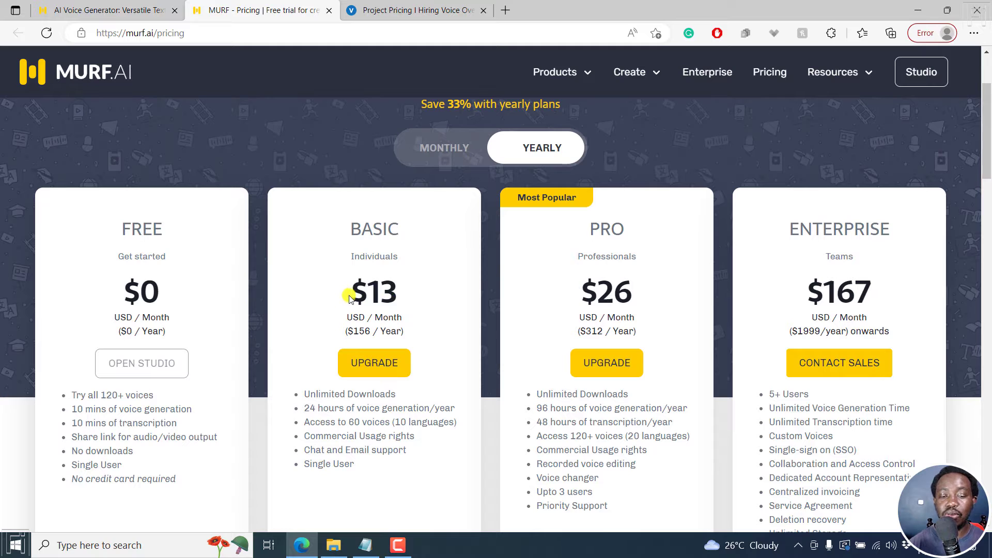
pyautogui.moveTo(350, 297); pyautogui.dragTo(398, 296)
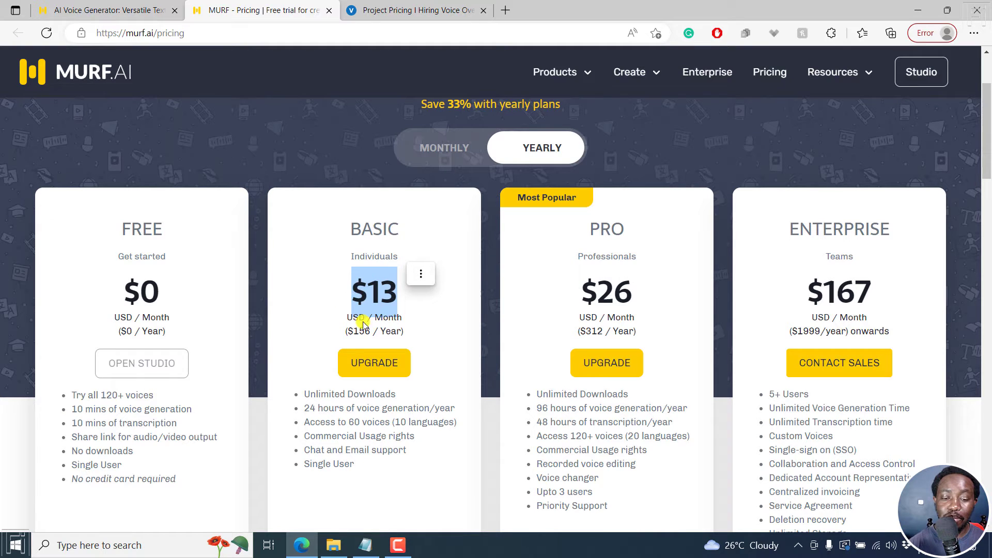
pyautogui.moveTo(345, 329); pyautogui.dragTo(373, 330)
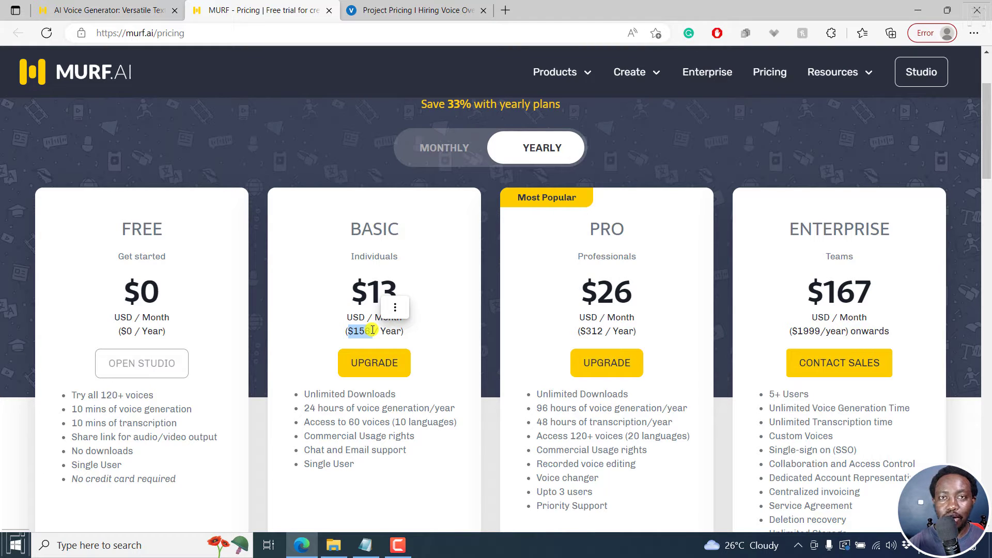
pyautogui.click(430, 324)
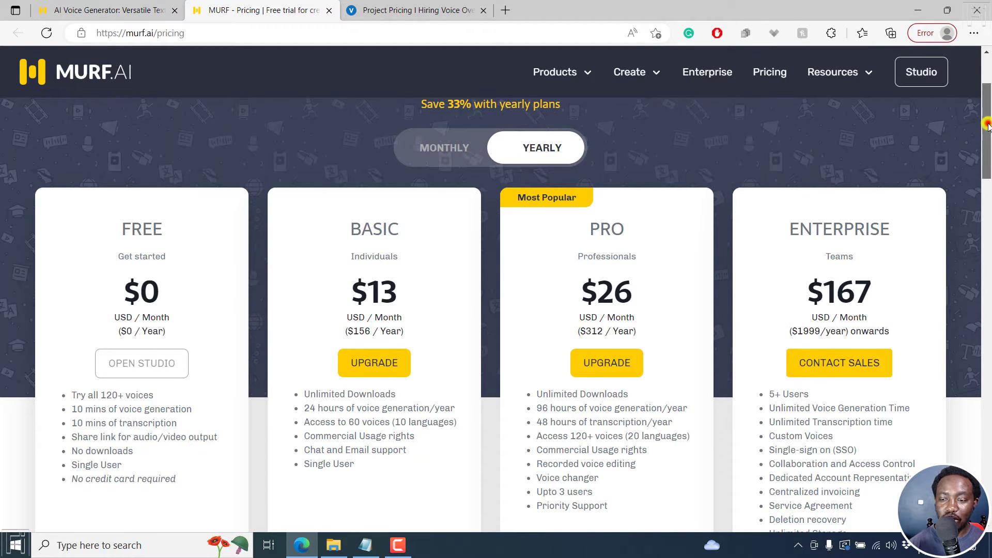
pyautogui.moveTo(987, 125); pyautogui.dragTo(987, 146)
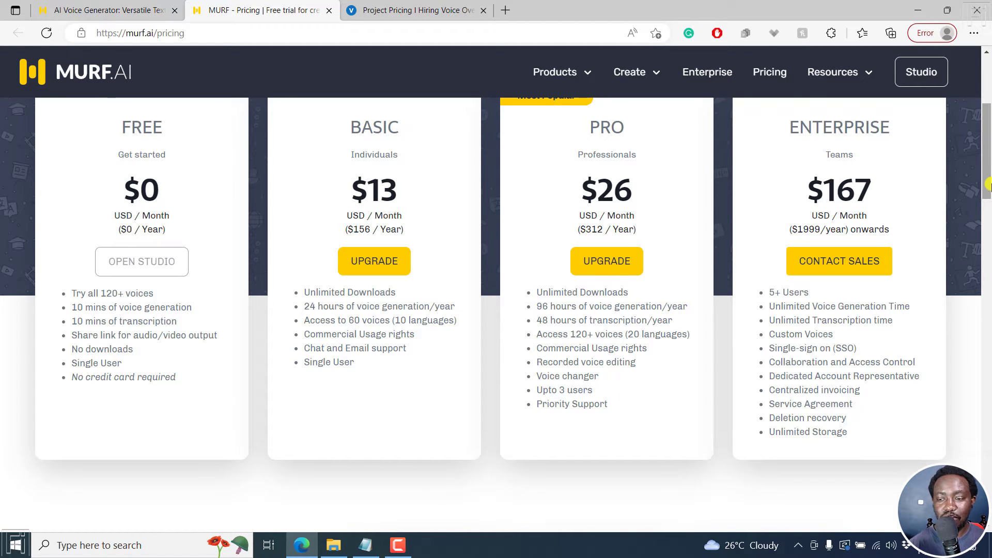
pyautogui.scroll(1, 986, 167)
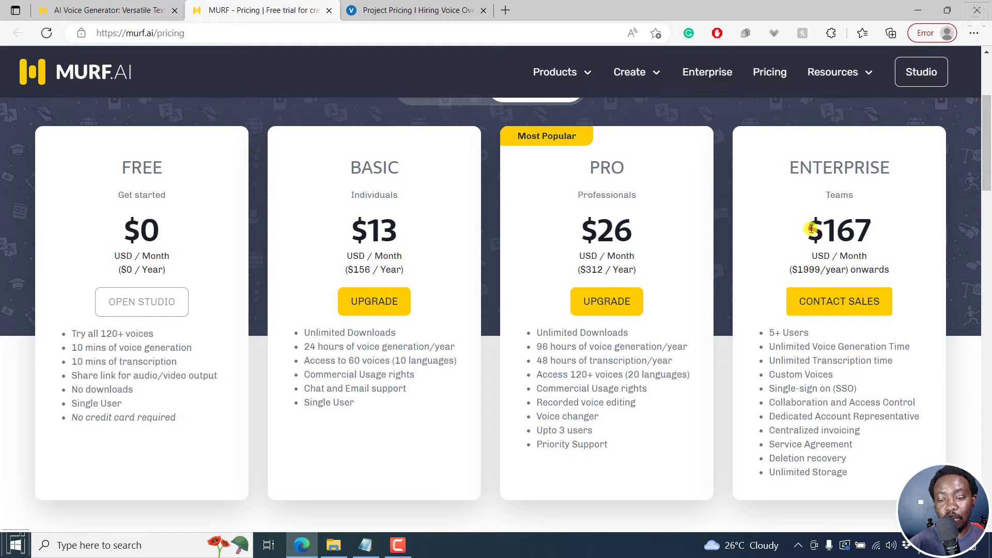
pyautogui.moveTo(811, 229); pyautogui.dragTo(897, 240)
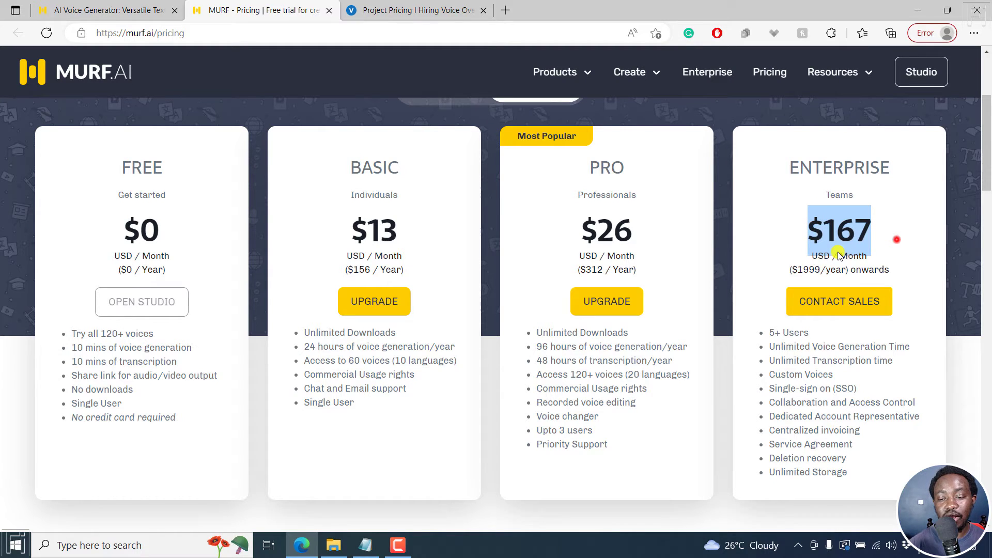
pyautogui.click(796, 269)
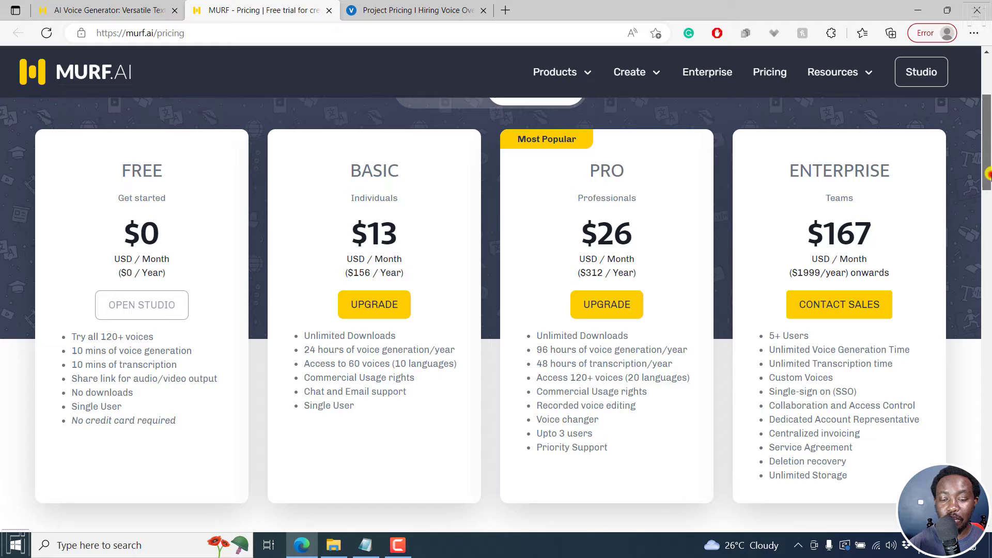
pyautogui.moveTo(986, 173); pyautogui.dragTo(987, 157)
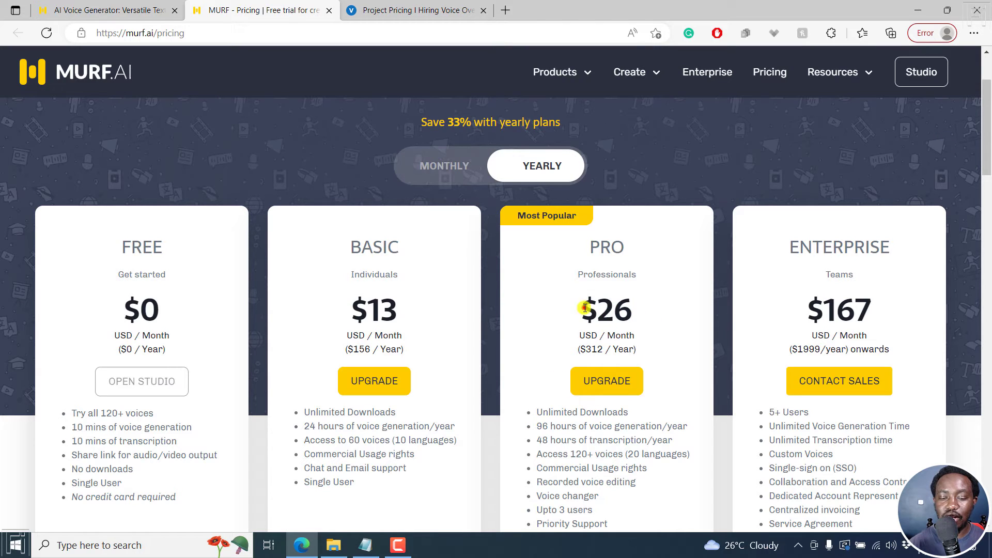
pyautogui.moveTo(581, 309); pyautogui.dragTo(631, 307)
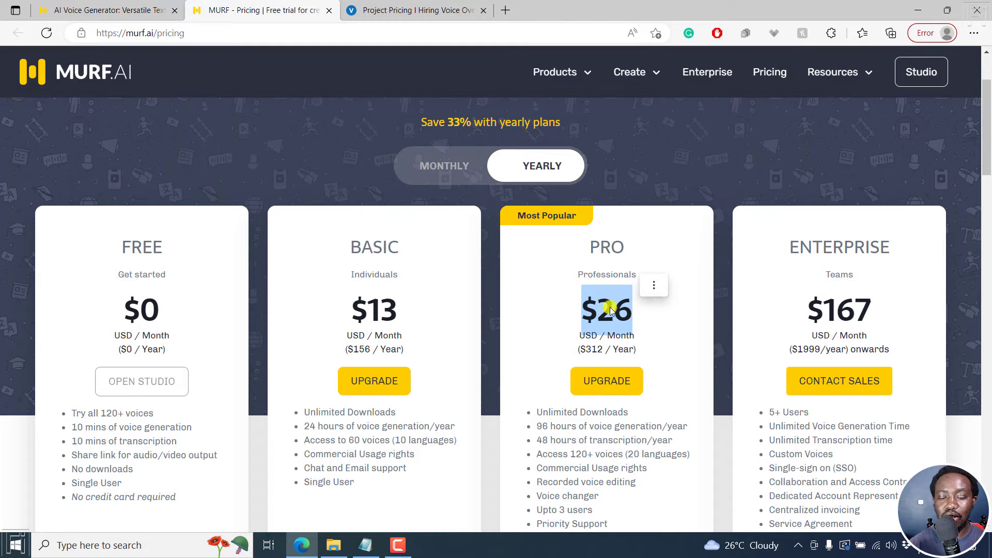
pyautogui.moveTo(577, 350); pyautogui.dragTo(635, 351)
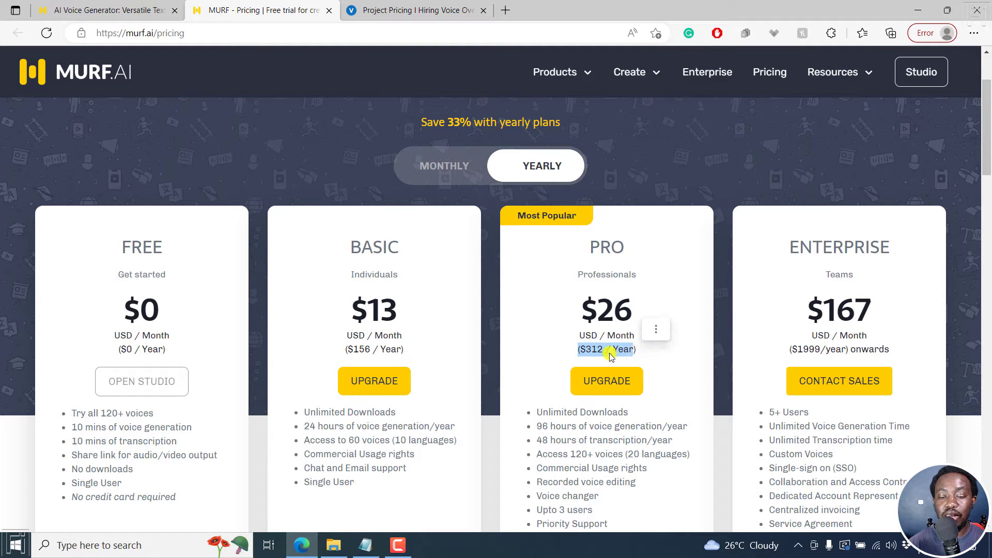
# - Recheck the $100–$499 Voices.com estimate, then return to the Murf AI homepage
pyautogui.click(391, 12)
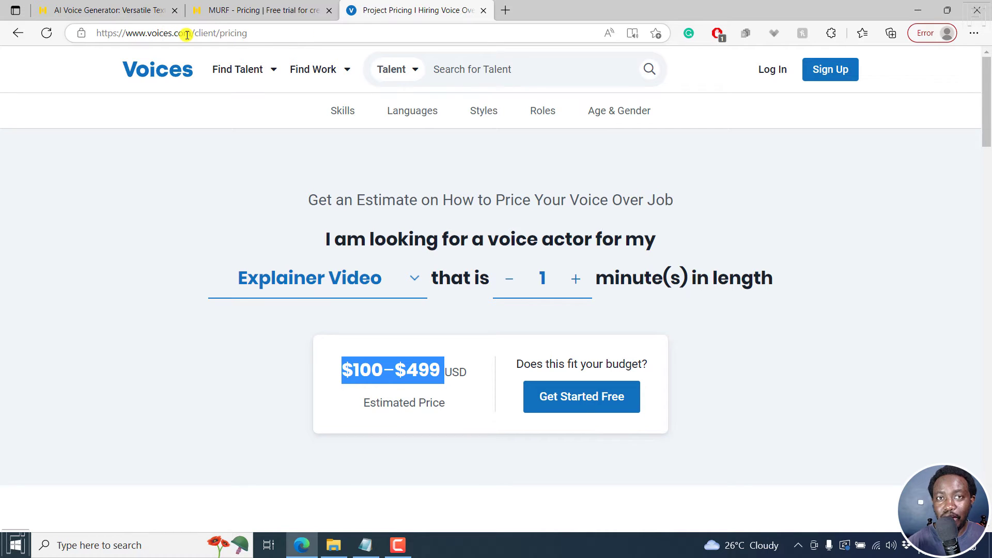
pyautogui.click(106, 11)
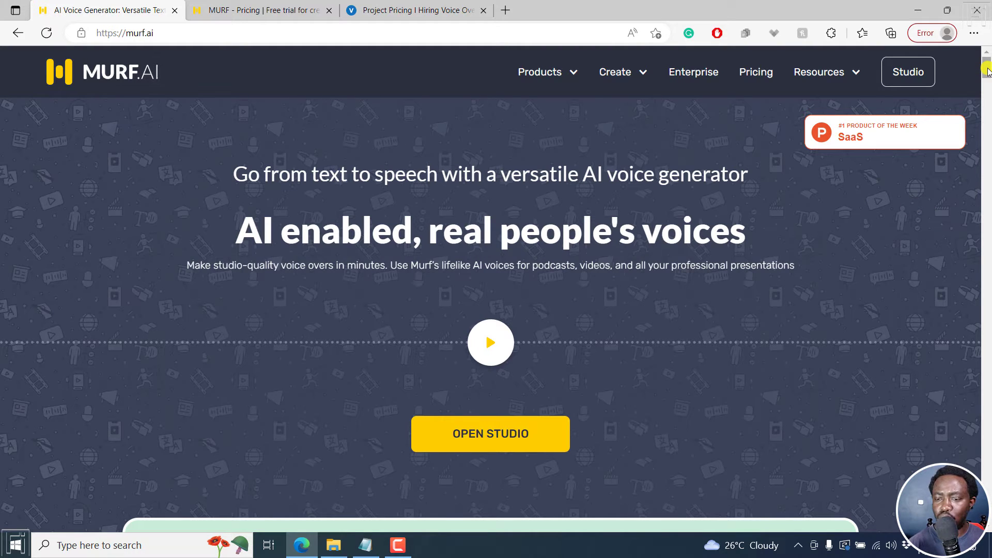
# - Scroll the Murf homepage to the studio features: 125+ voices, sound controls, timing and preview
pyautogui.moveTo(987, 71); pyautogui.dragTo(986, 73)
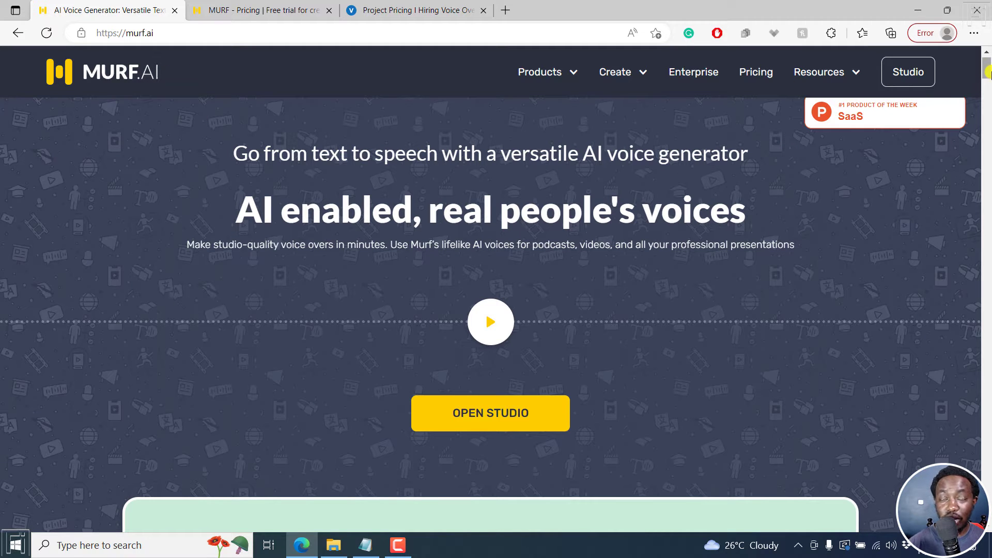
pyautogui.moveTo(987, 70); pyautogui.dragTo(987, 84)
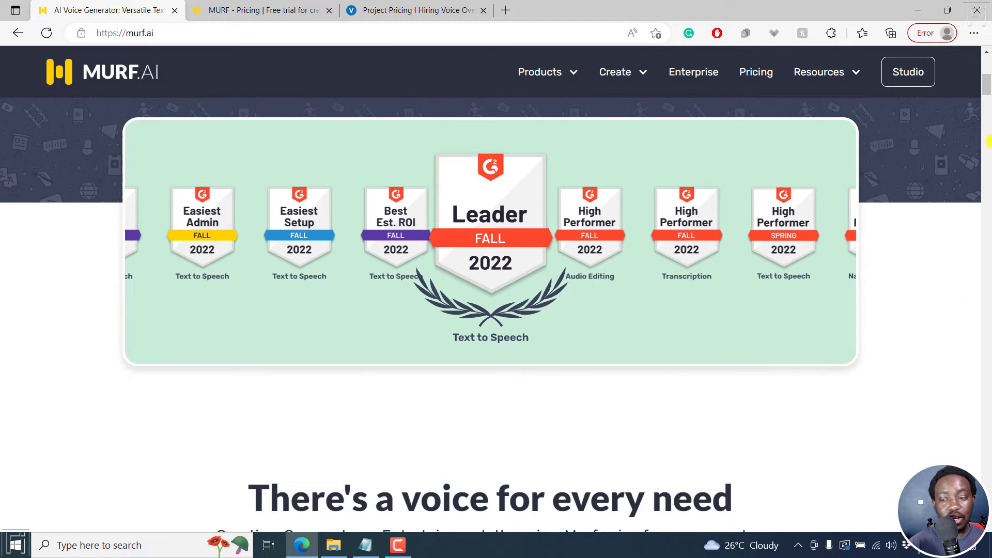
pyautogui.scroll(-5, 988, 86)
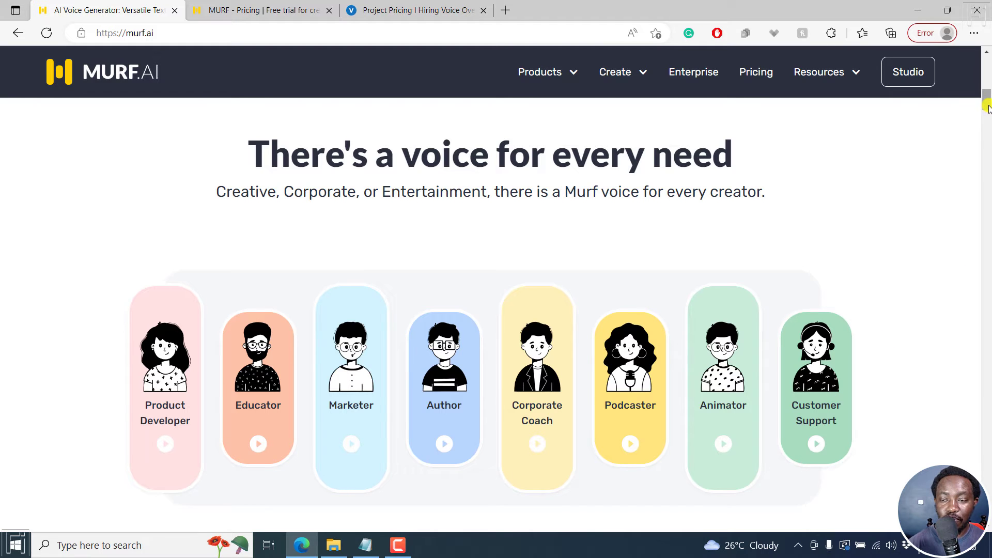
pyautogui.moveTo(987, 105); pyautogui.dragTo(987, 133)
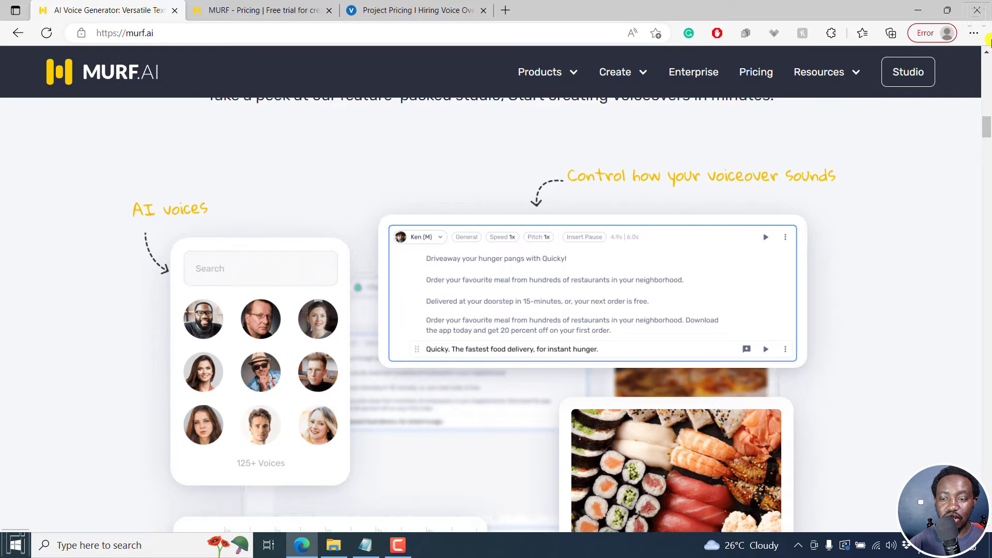
pyautogui.scroll(-5, 987, 128)
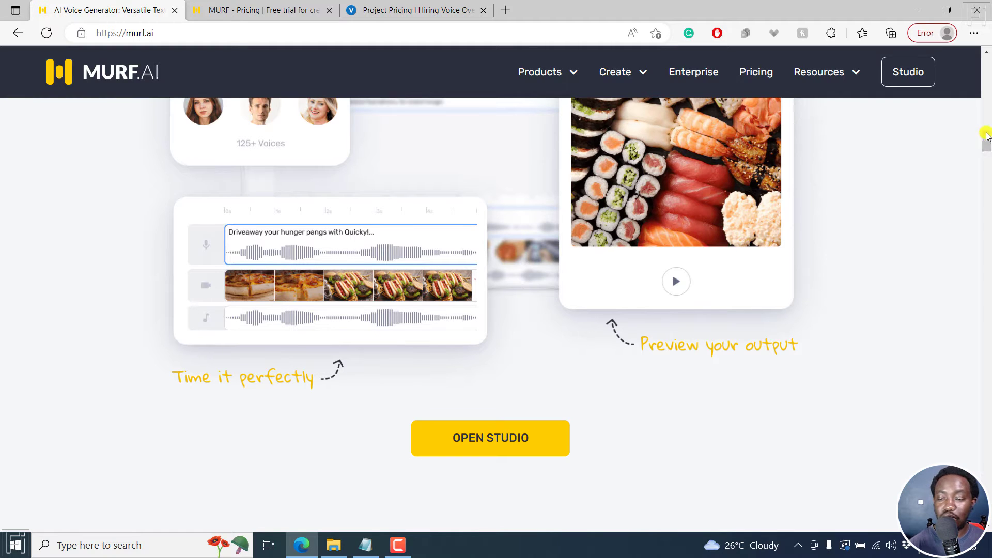
pyautogui.click(987, 165)
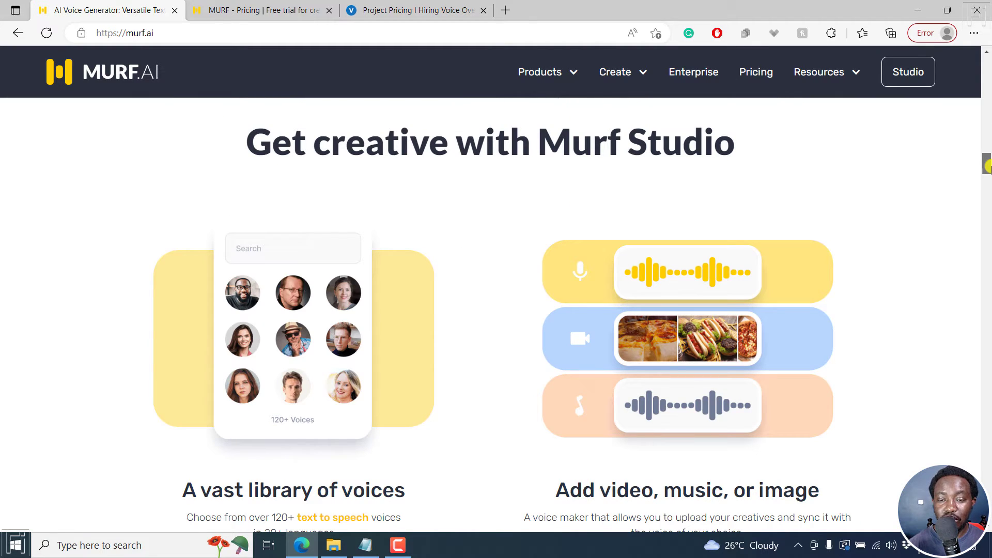
pyautogui.moveTo(987, 166); pyautogui.dragTo(987, 177)
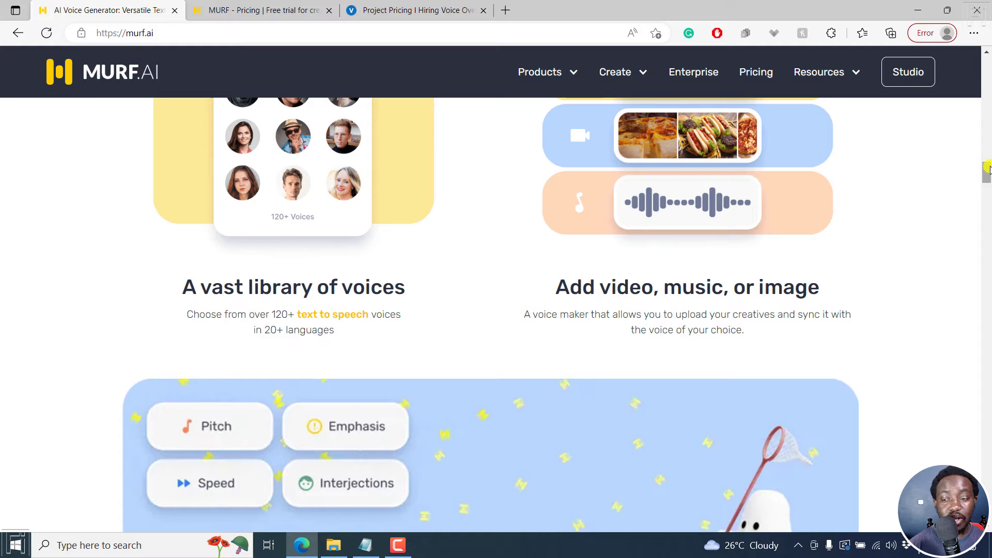
pyautogui.scroll(-5, 987, 171)
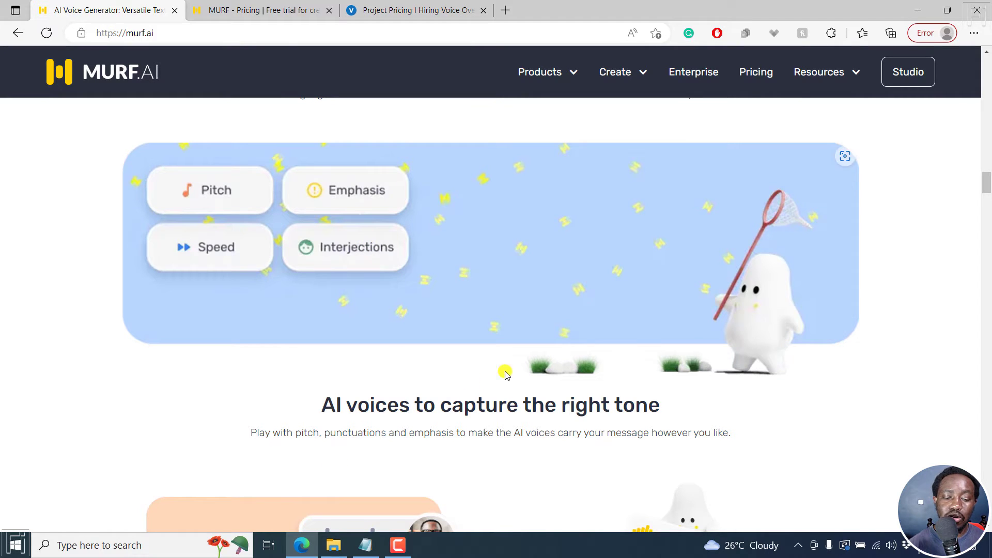
pyautogui.moveTo(986, 183); pyautogui.dragTo(987, 201)
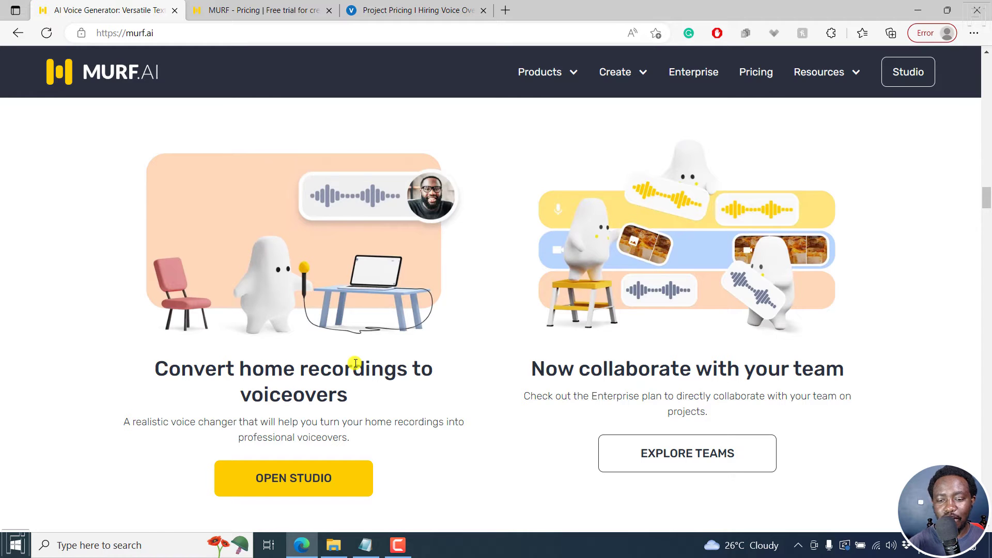
pyautogui.moveTo(987, 190); pyautogui.dragTo(986, 223)
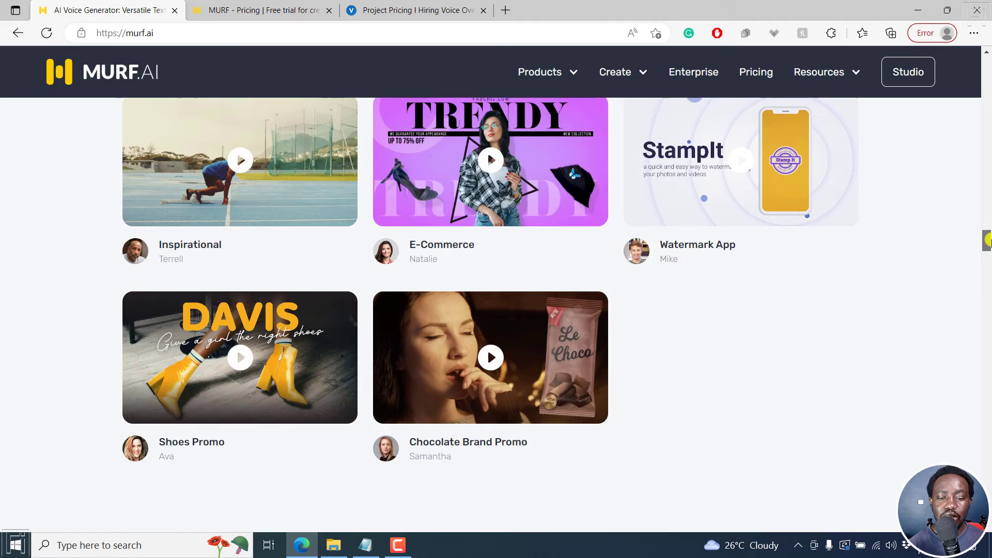
pyautogui.moveTo(987, 240); pyautogui.dragTo(987, 258)
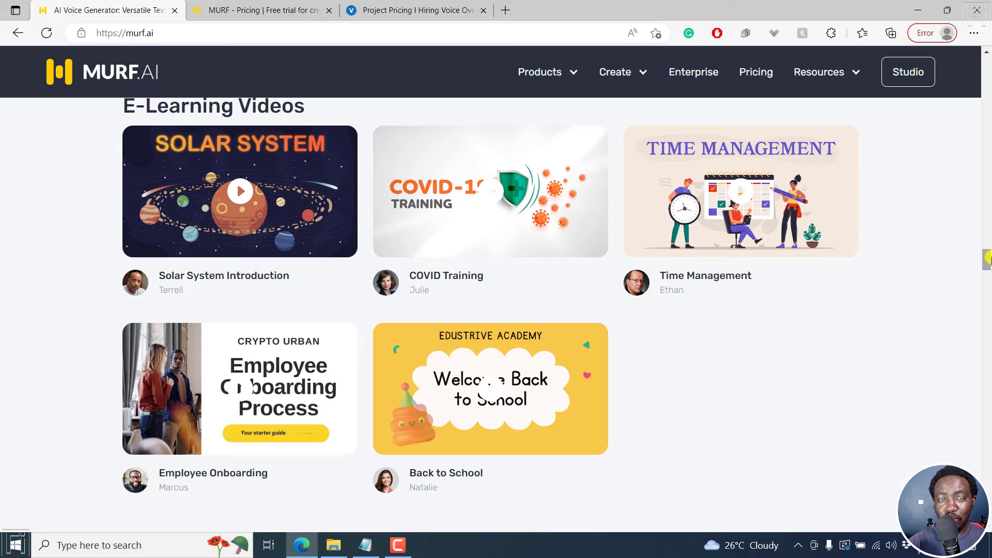
pyautogui.moveTo(988, 261); pyautogui.dragTo(988, 296)
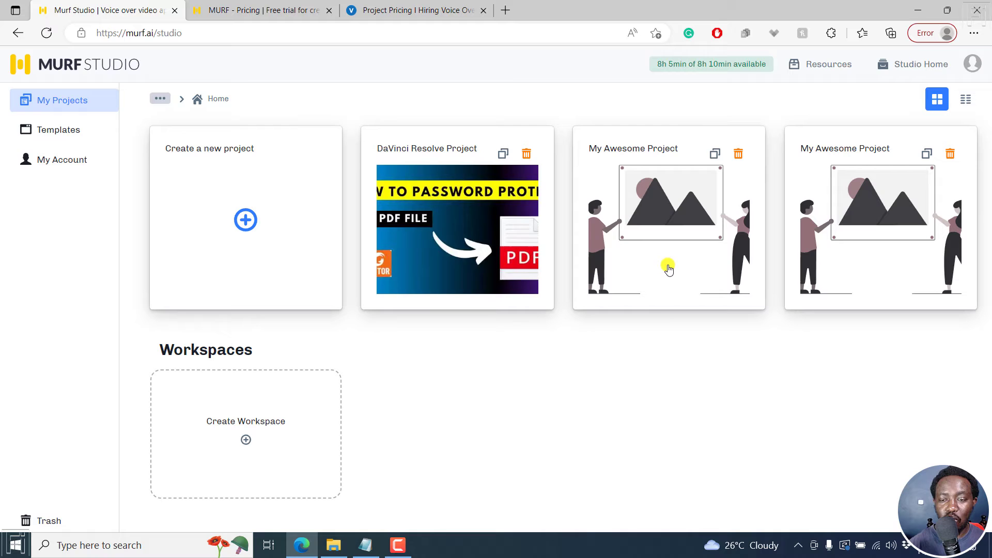
# - Check the usage popover showing 8h 5min of 8h 10min generation time available
pyautogui.moveTo(659, 54)
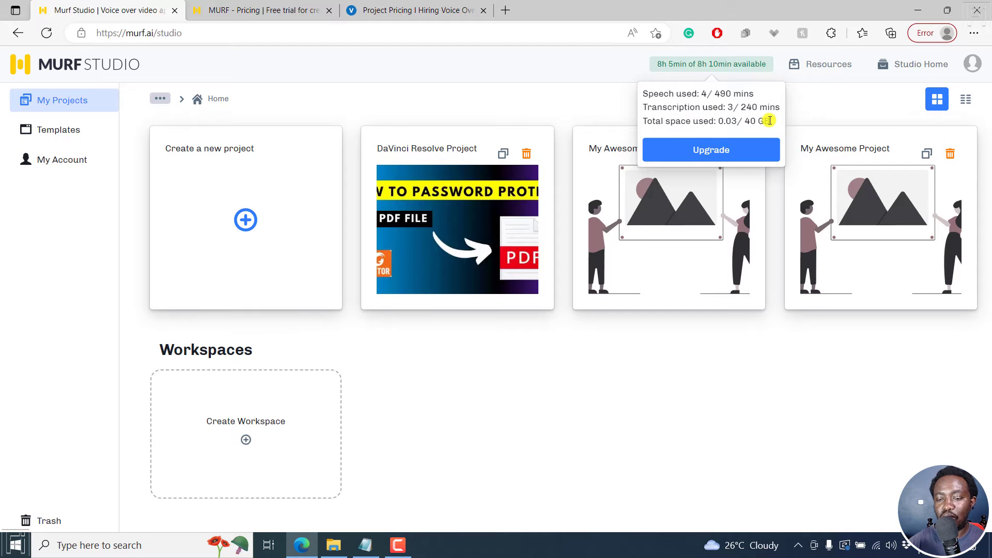
pyautogui.moveTo(825, 78)
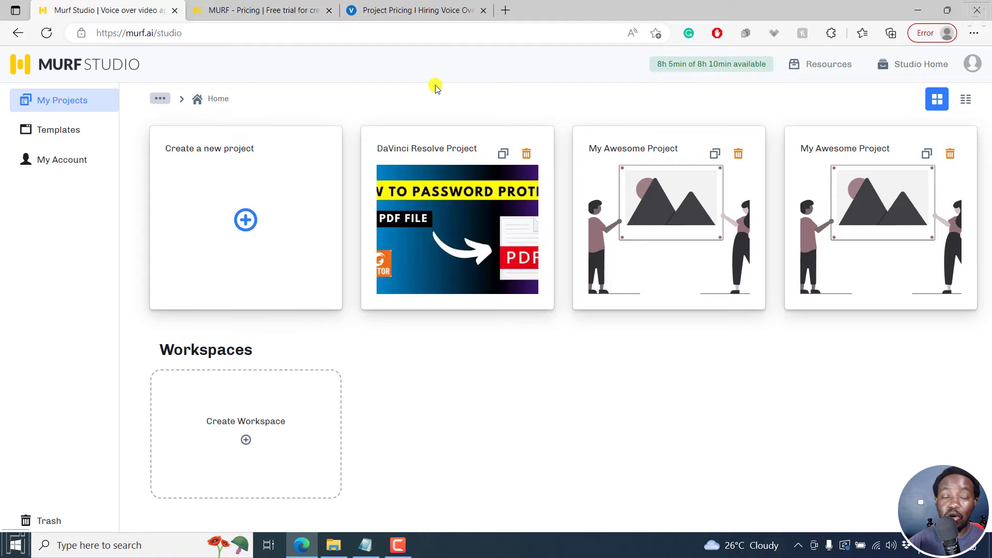
# - Create a Start Blank audio project titled 'Canva'
pyautogui.click(245, 216)
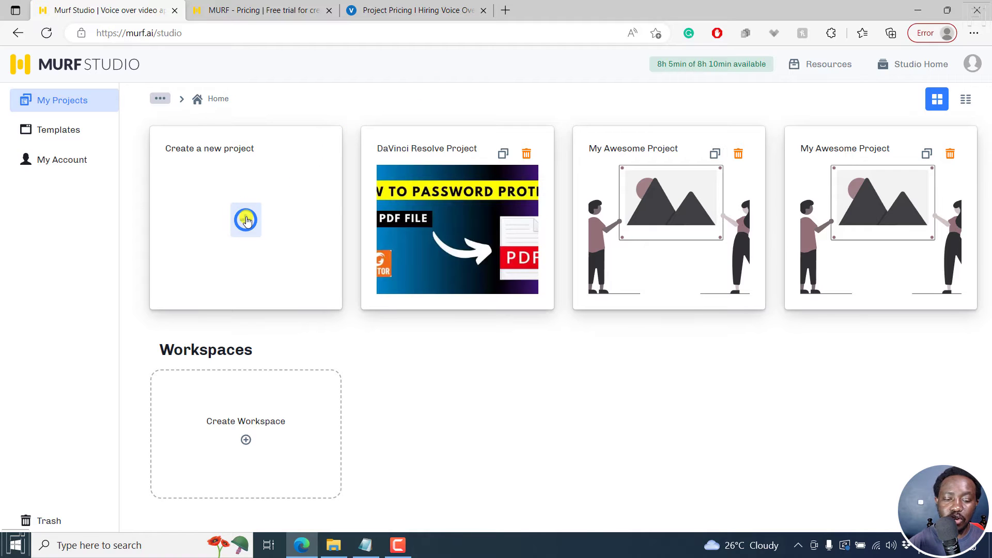
pyautogui.click(245, 217)
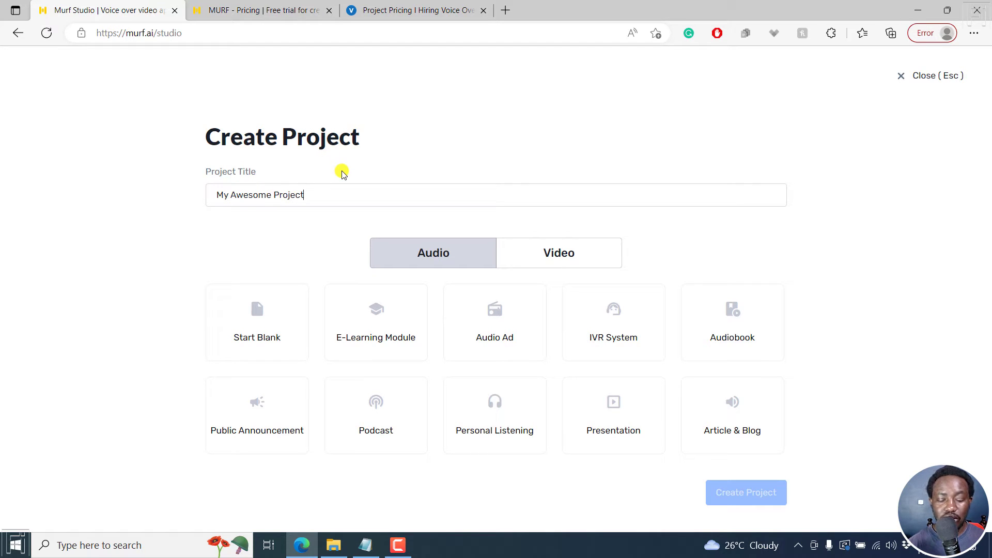
pyautogui.hotkey('ctrl', 'a')
pyautogui.write('C')
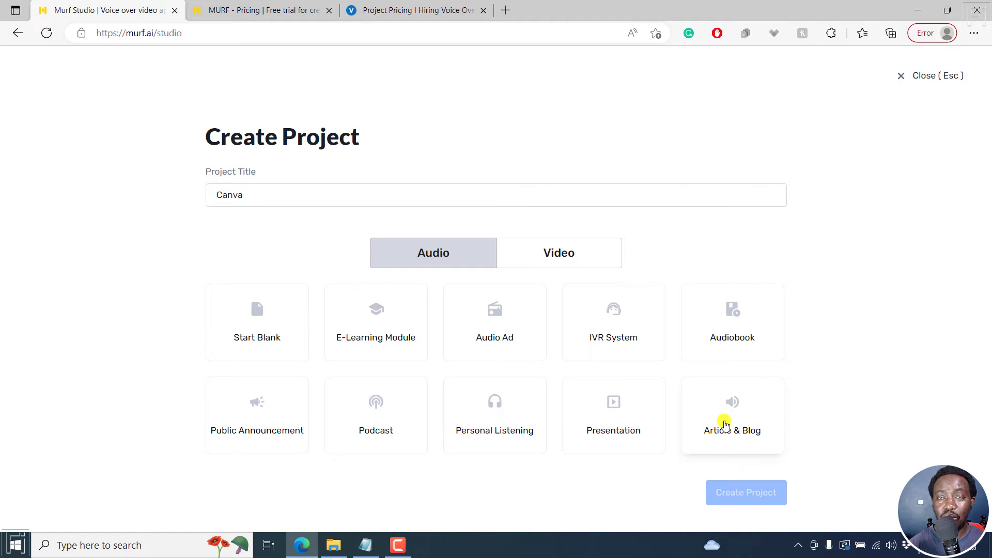
pyautogui.click(563, 253)
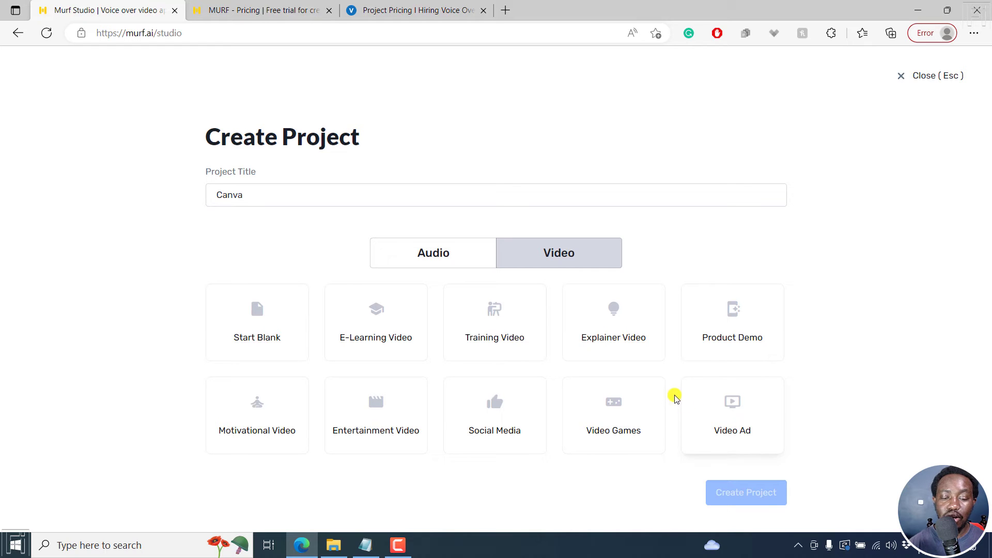
pyautogui.click(437, 266)
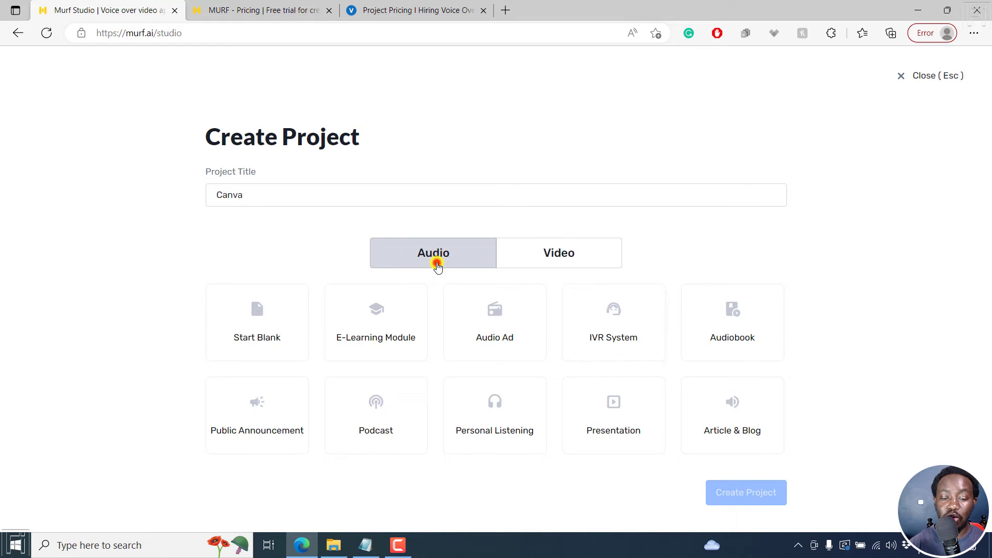
pyautogui.click(252, 331)
pyautogui.click(750, 496)
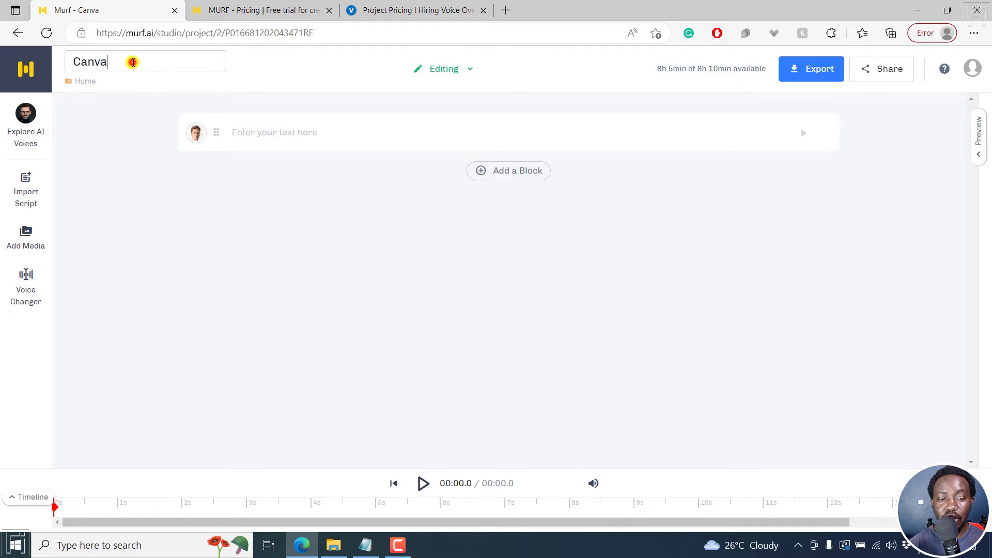
# - Leave the title field so the Canva editor sits ready with one empty text block
pyautogui.click(279, 62)
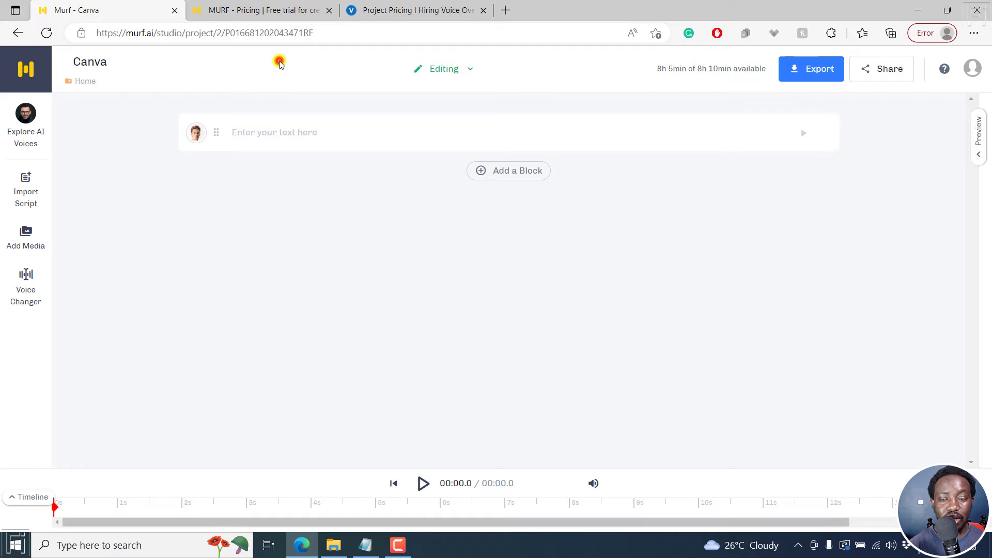
pyautogui.click(25, 123)
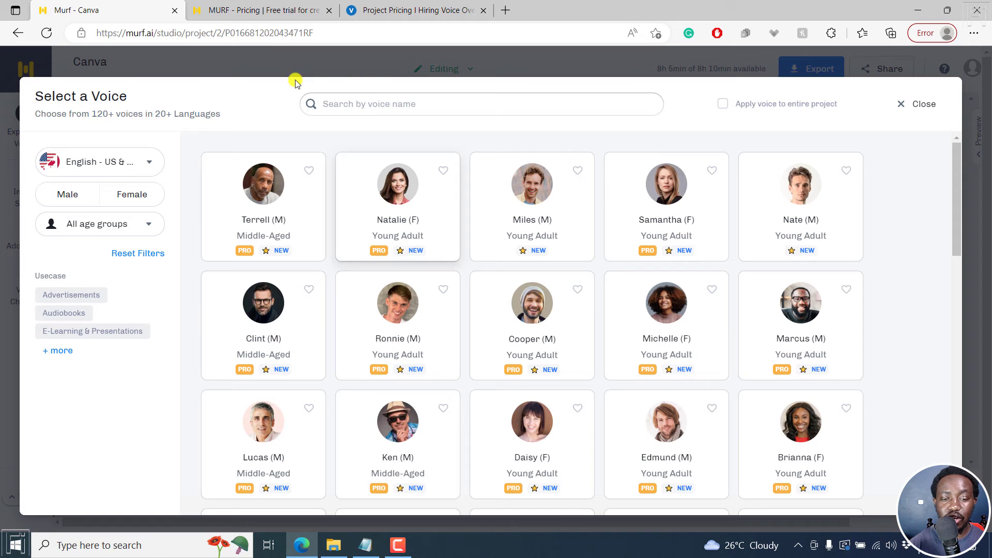
pyautogui.moveTo(306, 225)
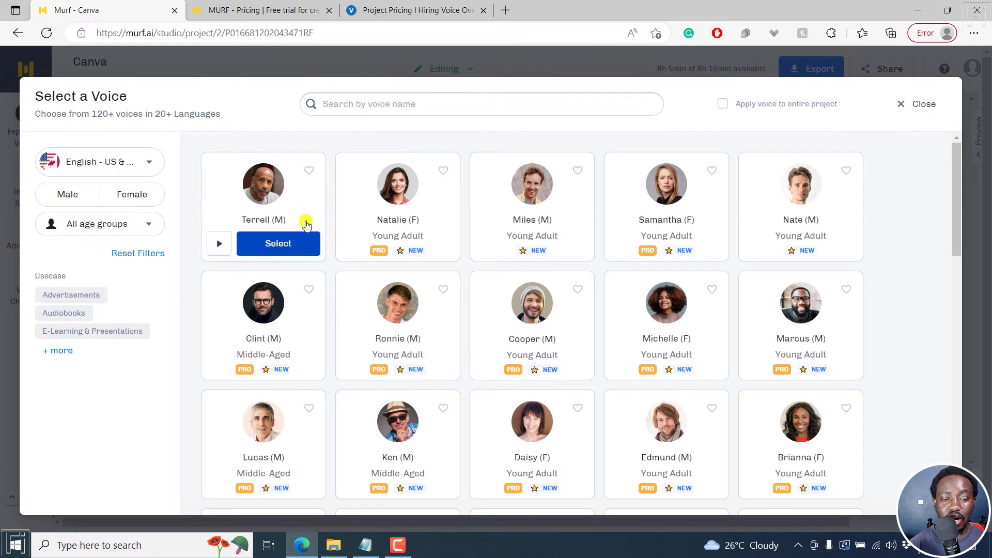
pyautogui.click(153, 164)
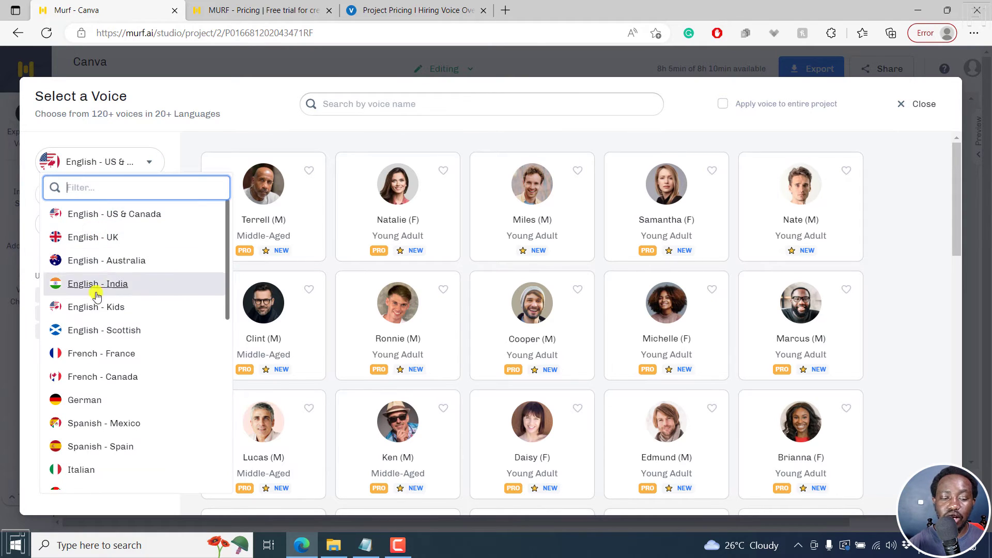
pyautogui.moveTo(227, 209); pyautogui.dragTo(213, 389)
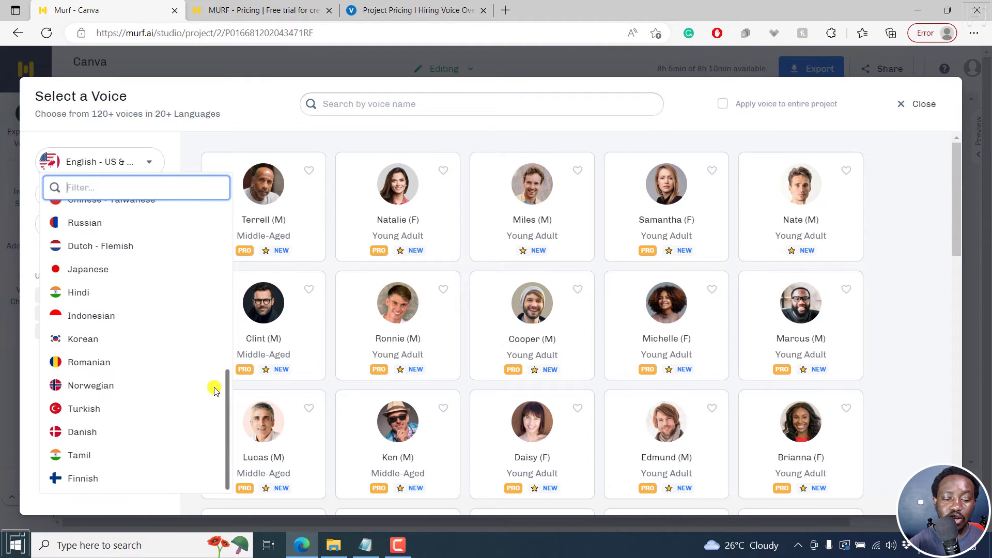
pyautogui.click(167, 146)
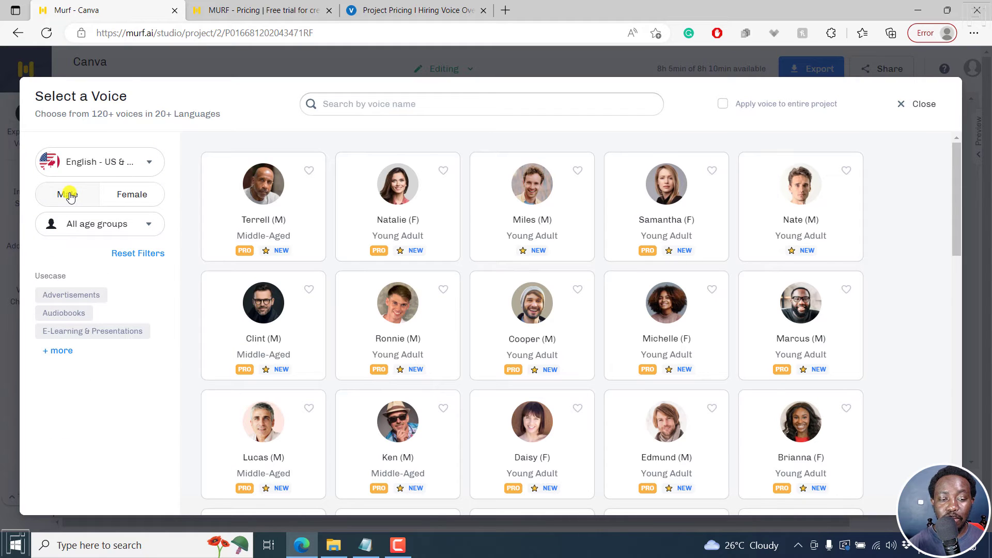
pyautogui.click(153, 230)
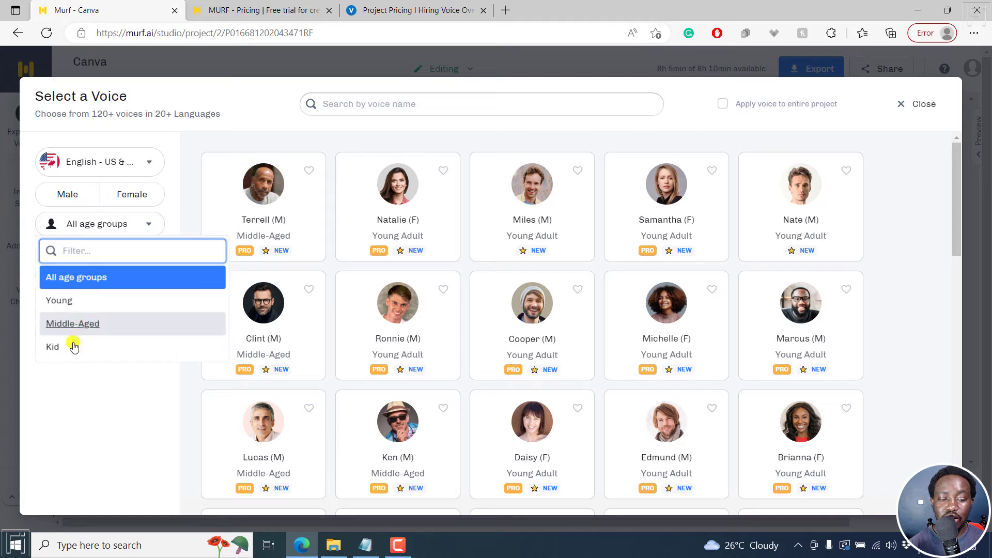
pyautogui.click(182, 211)
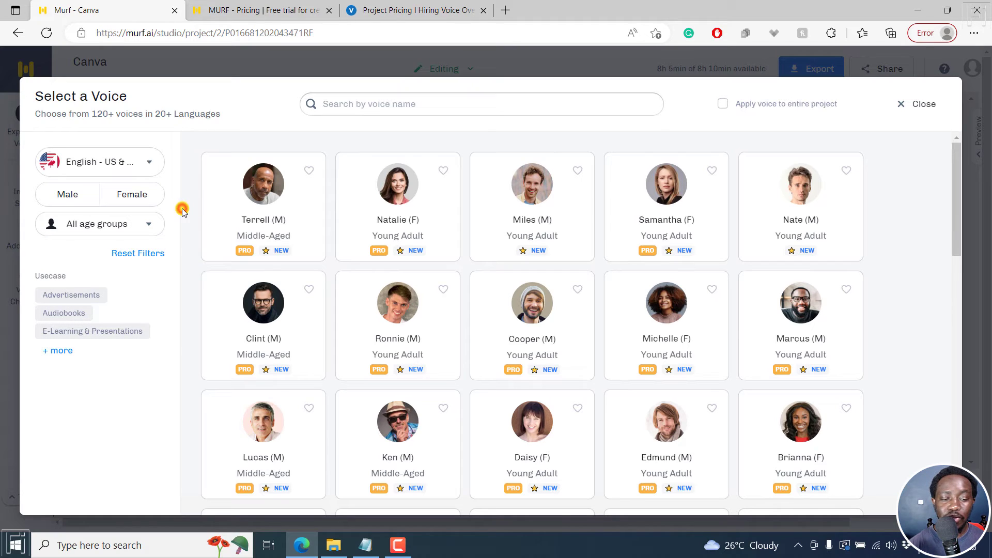
pyautogui.click(61, 354)
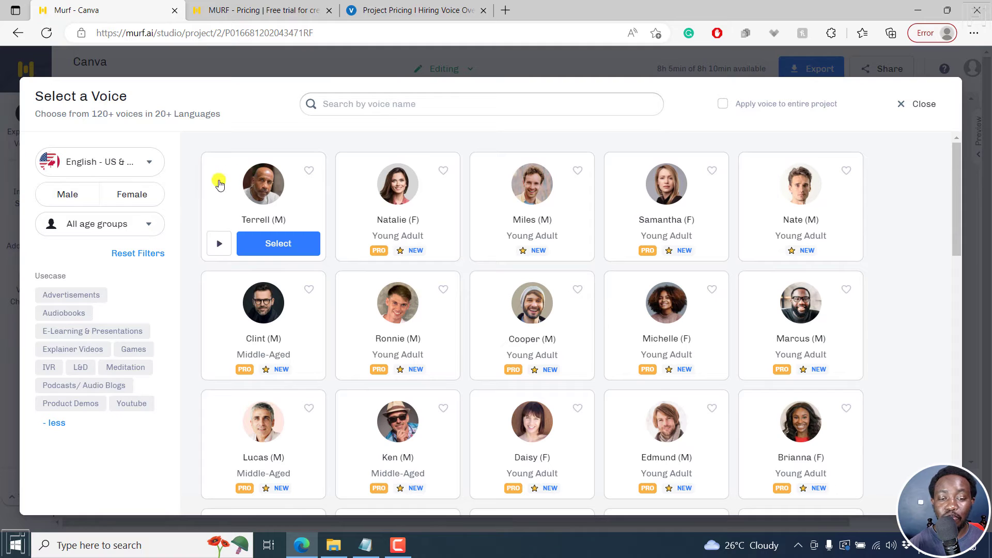
pyautogui.click(919, 105)
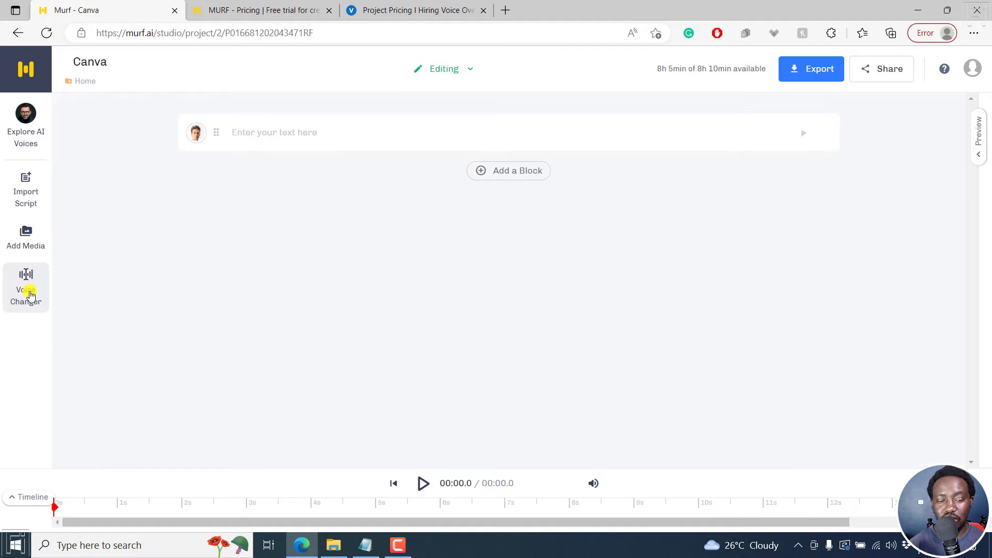
# - Import the Canva .txt script from the Desktop's PDF Files folder
pyautogui.click(34, 191)
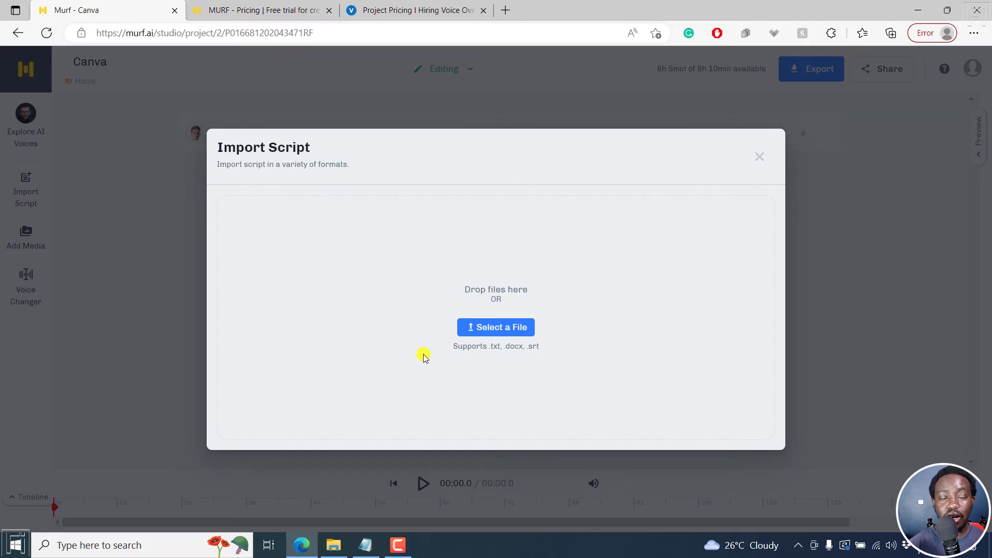
pyautogui.doubleClick(489, 347)
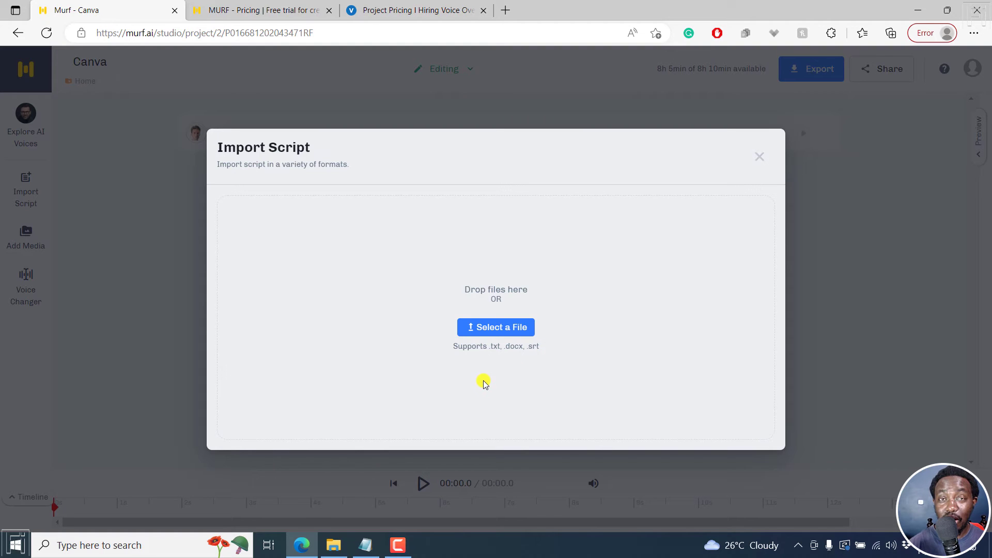
pyautogui.click(512, 327)
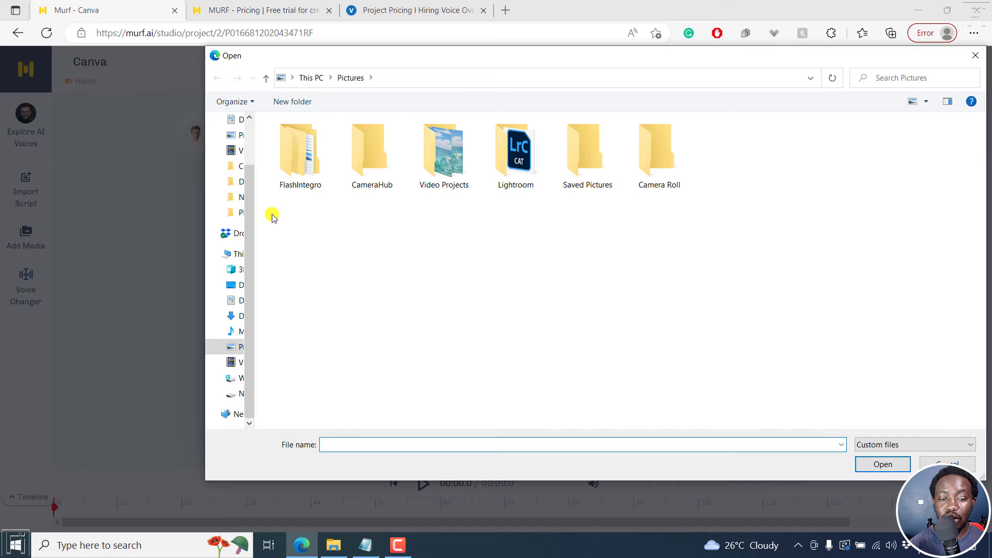
pyautogui.click(239, 212)
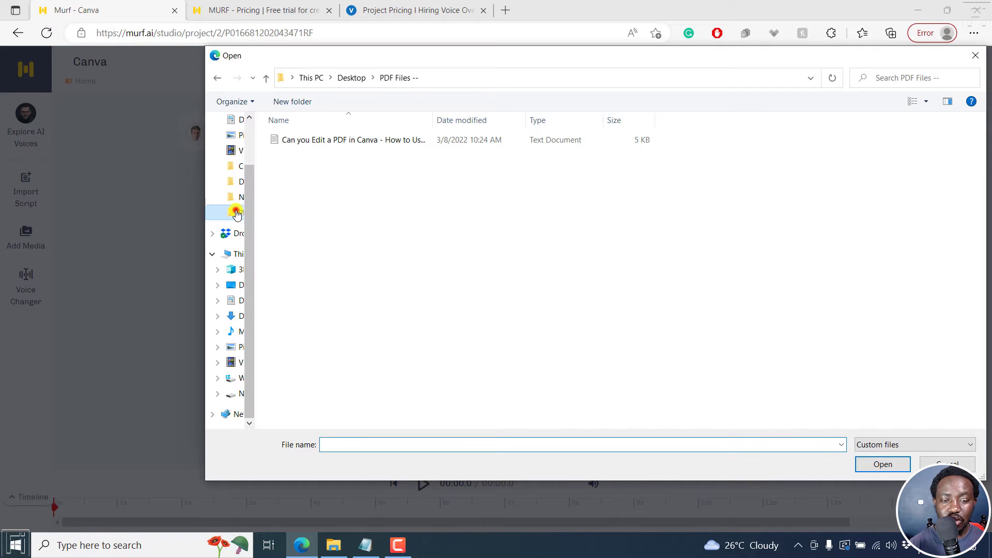
pyautogui.click(348, 140)
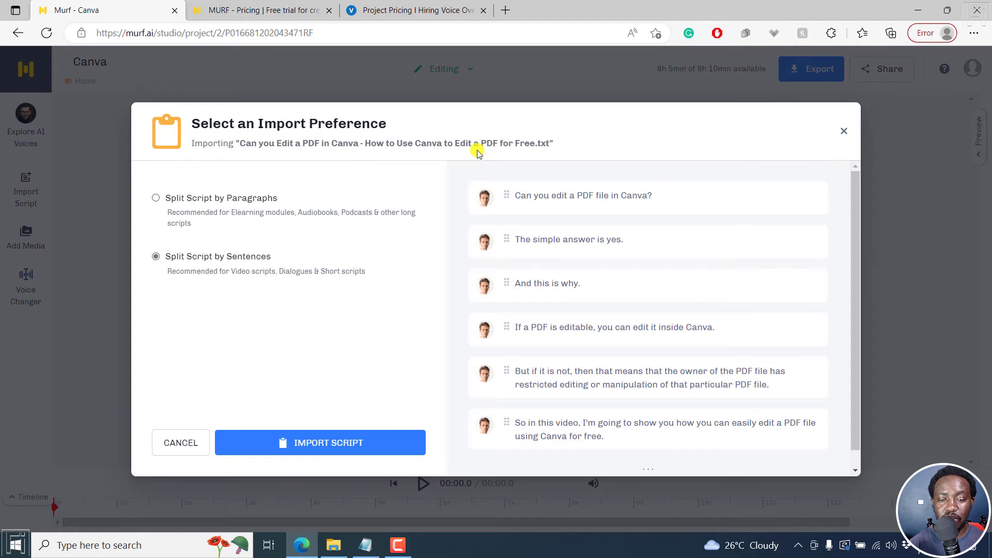
# - Try the paragraph split options, then settle on Split Script by Sentences
pyautogui.click(156, 198)
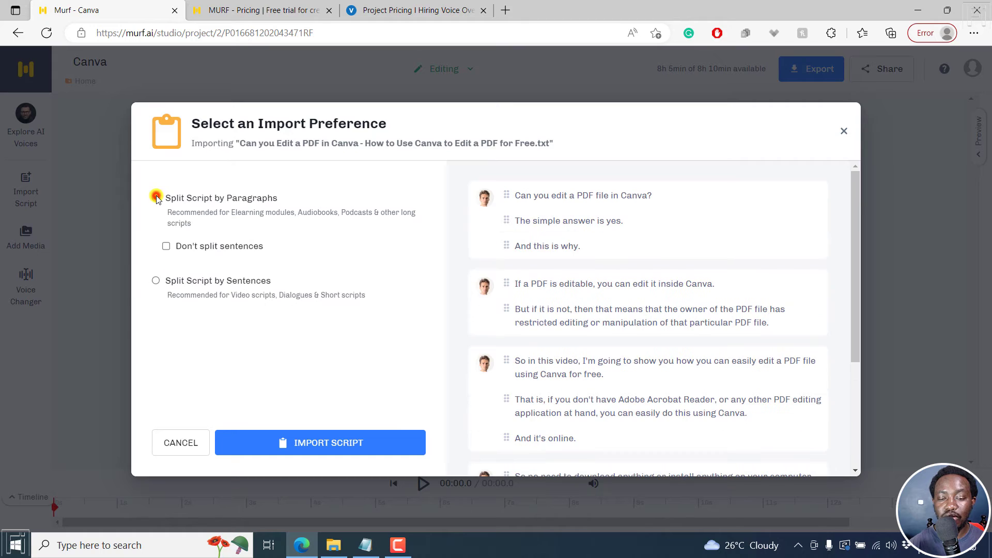
pyautogui.click(167, 247)
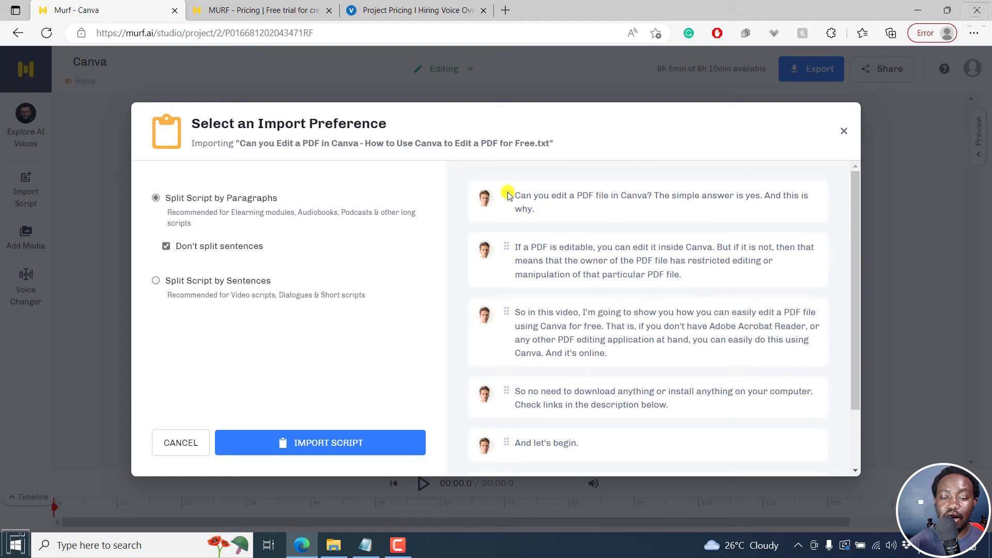
pyautogui.click(165, 247)
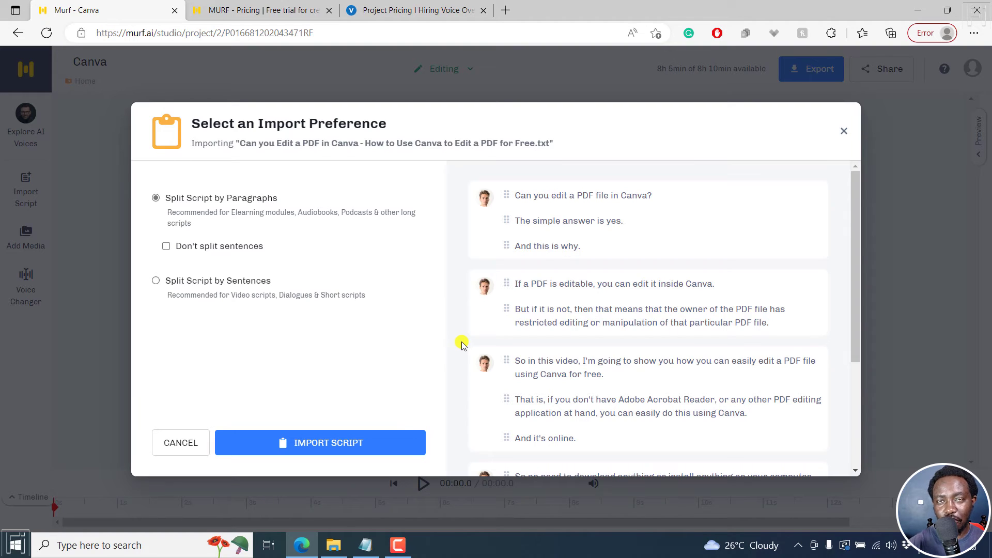
pyautogui.click(155, 281)
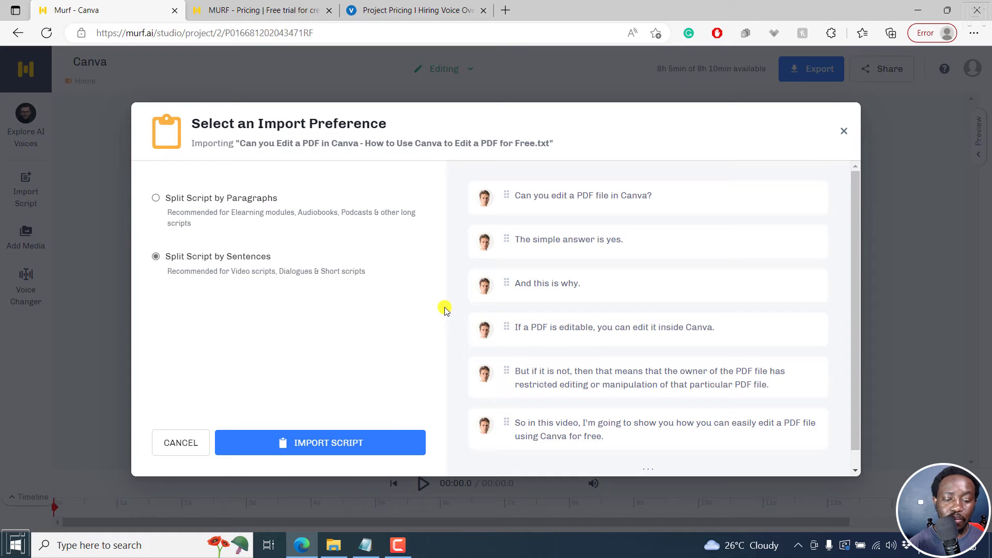
# - Import the script as sentence blocks and give the first block the Nate (M) voice
pyautogui.click(364, 445)
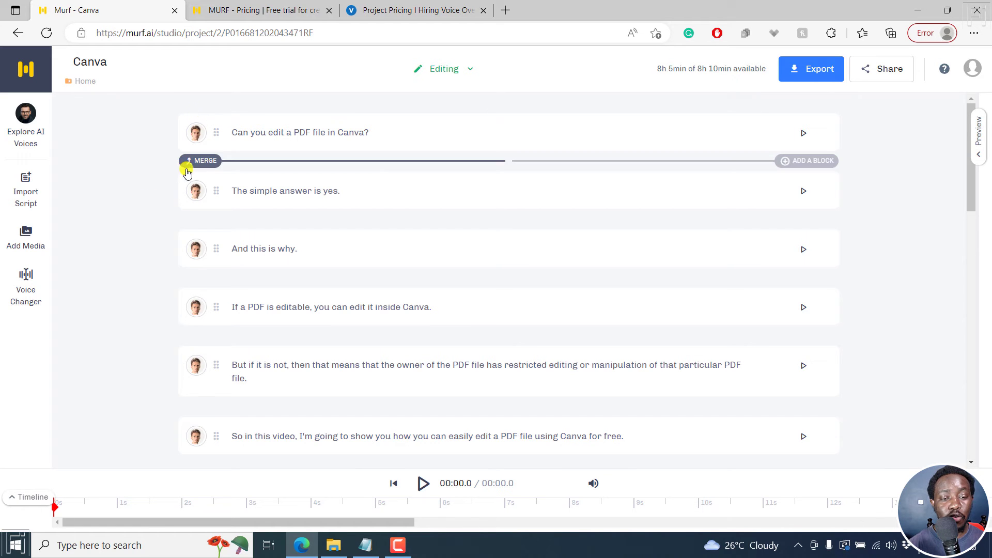
pyautogui.click(196, 135)
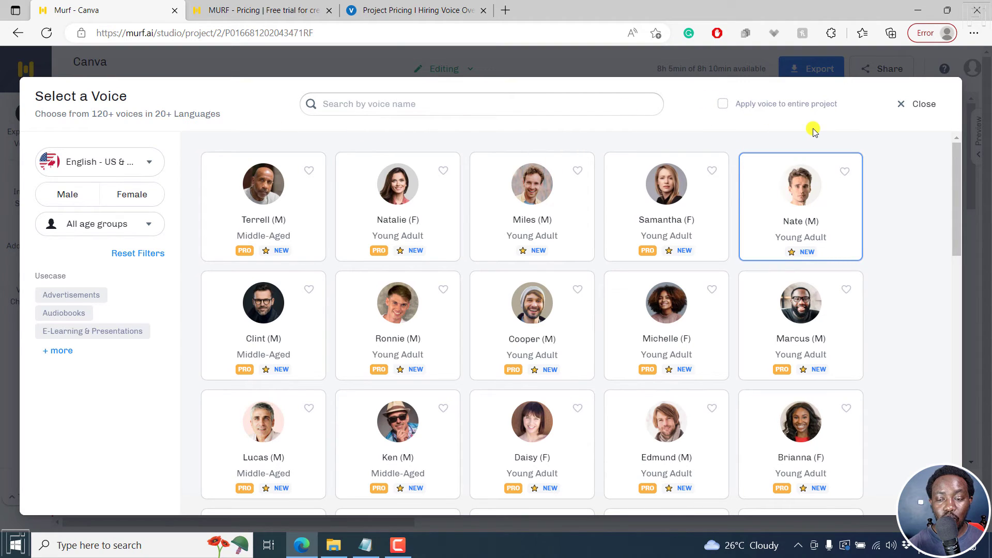
pyautogui.click(765, 244)
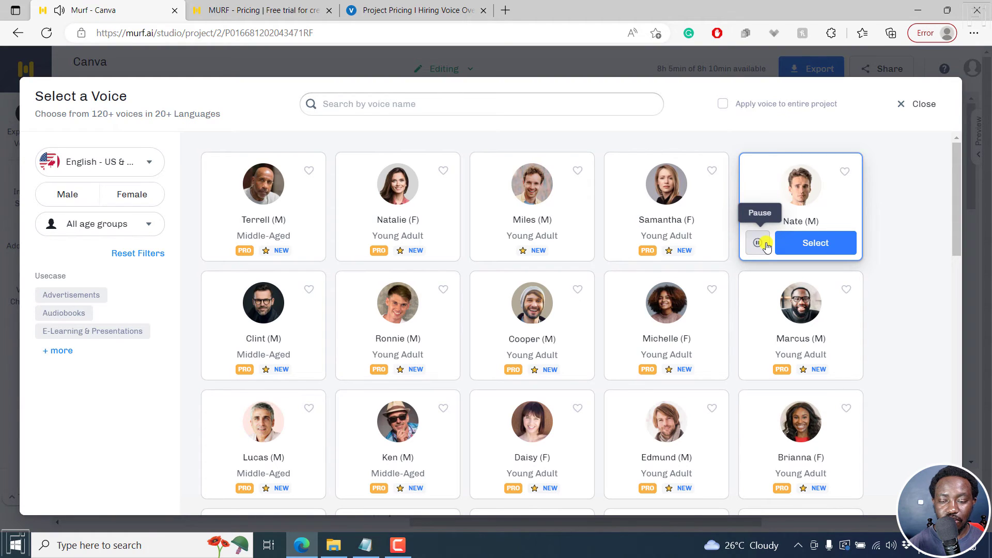
pyautogui.click(766, 247)
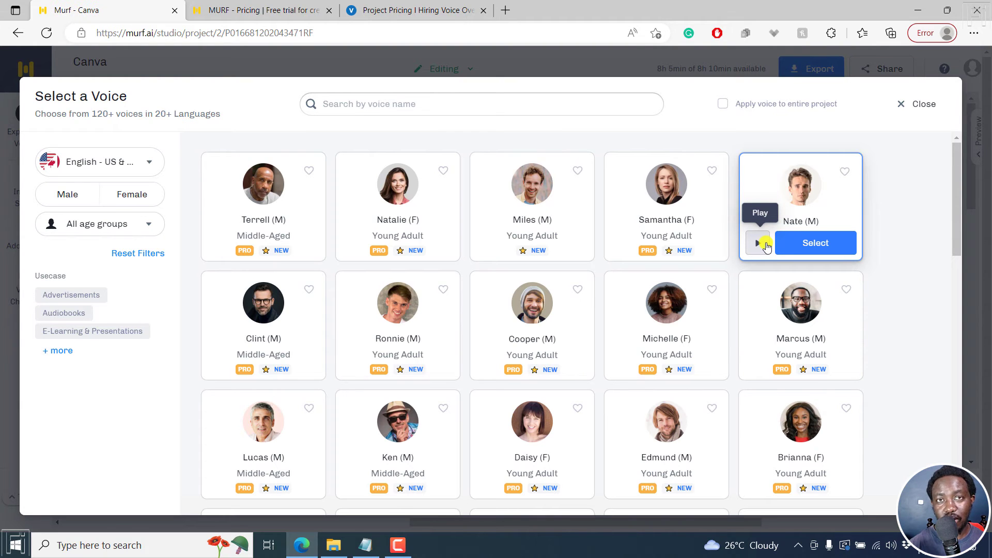
pyautogui.click(816, 244)
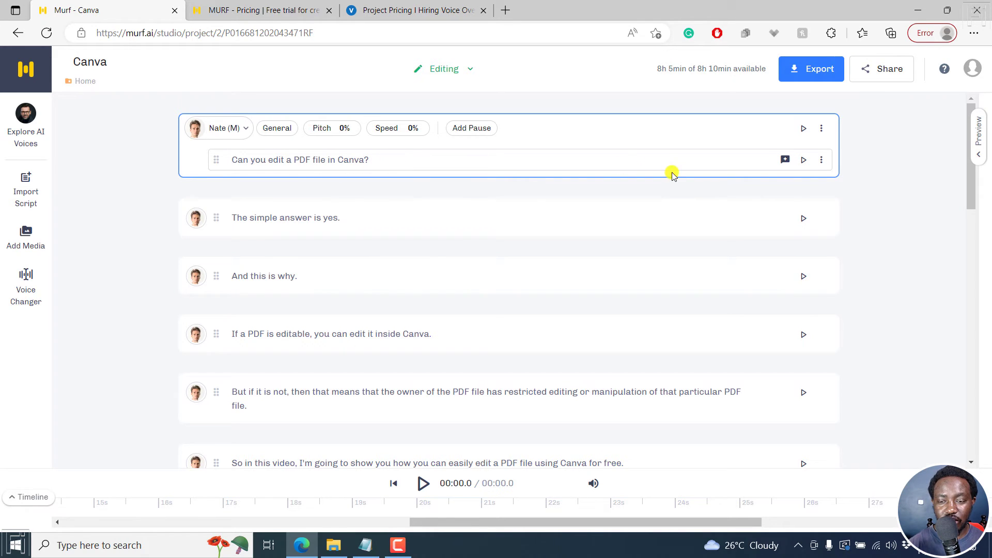
# - Generate and play Nate's audio for the opening question, then generate 'The simple answer is yes.', 'And this is why.' and the editable-PDFs line
pyautogui.click(805, 162)
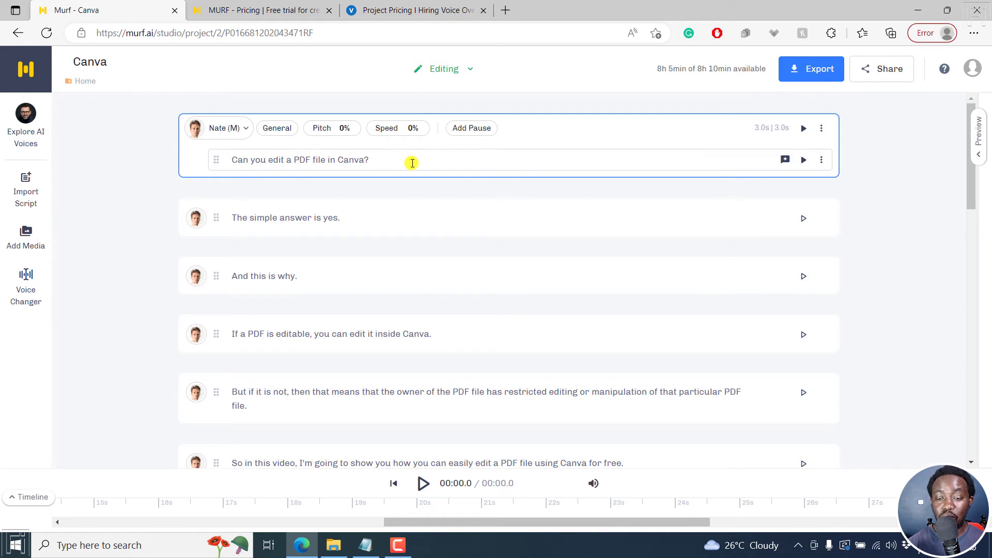
pyautogui.click(806, 160)
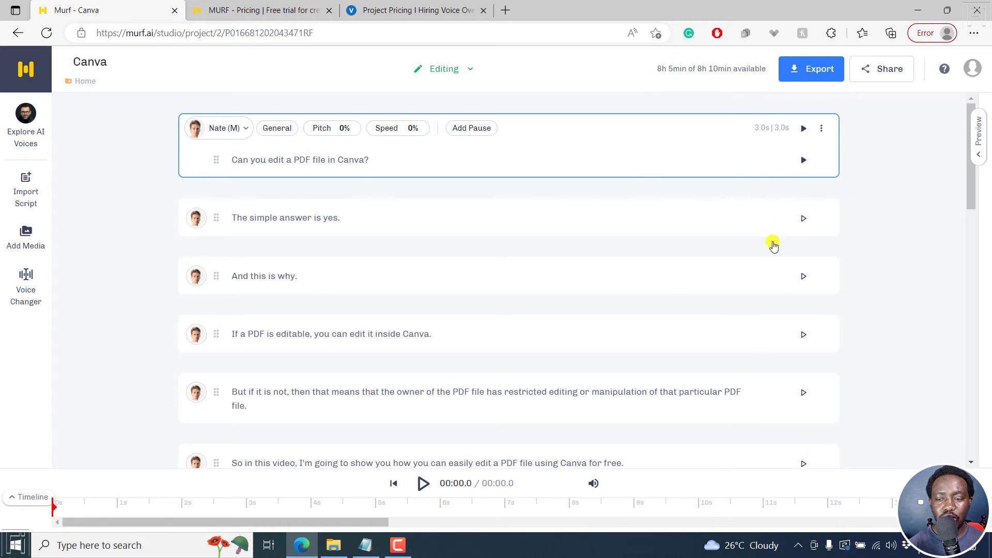
pyautogui.click(807, 218)
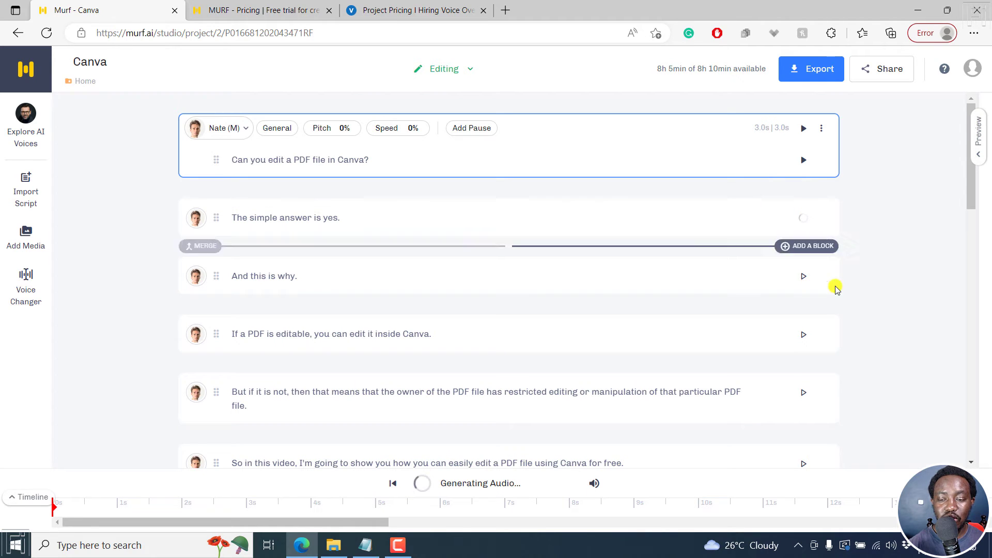
pyautogui.click(802, 276)
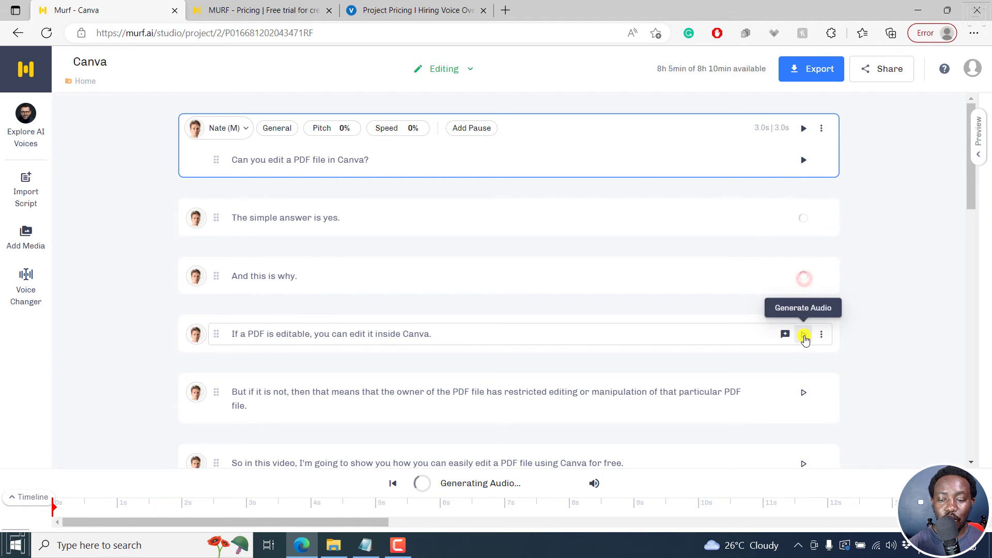
pyautogui.click(804, 334)
pyautogui.scroll(-3, 974, 207)
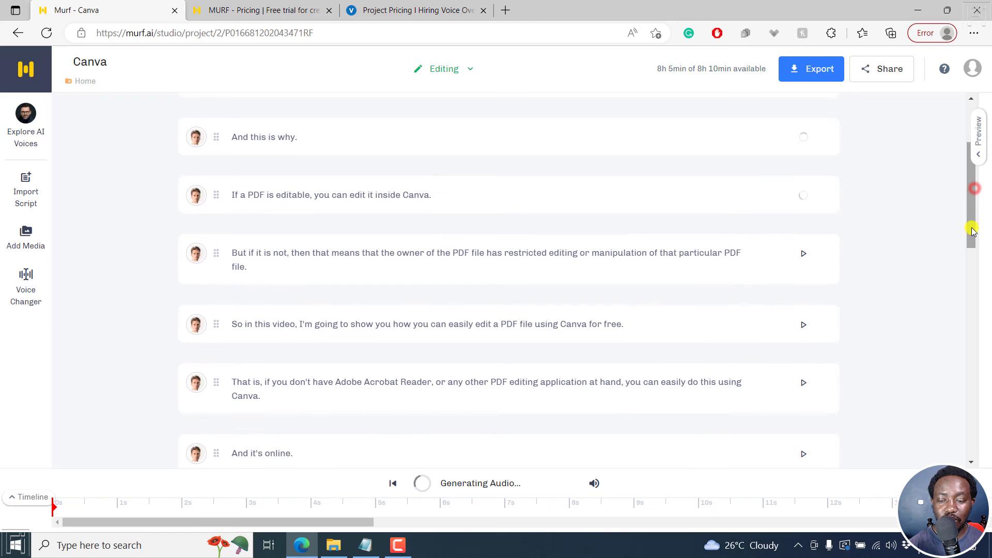
# - Generate audio for the restricted-editing, 'So in this video', Adobe Acrobat Reader, 'And it's online.', no-download and 'Check links' blocks
pyautogui.click(804, 255)
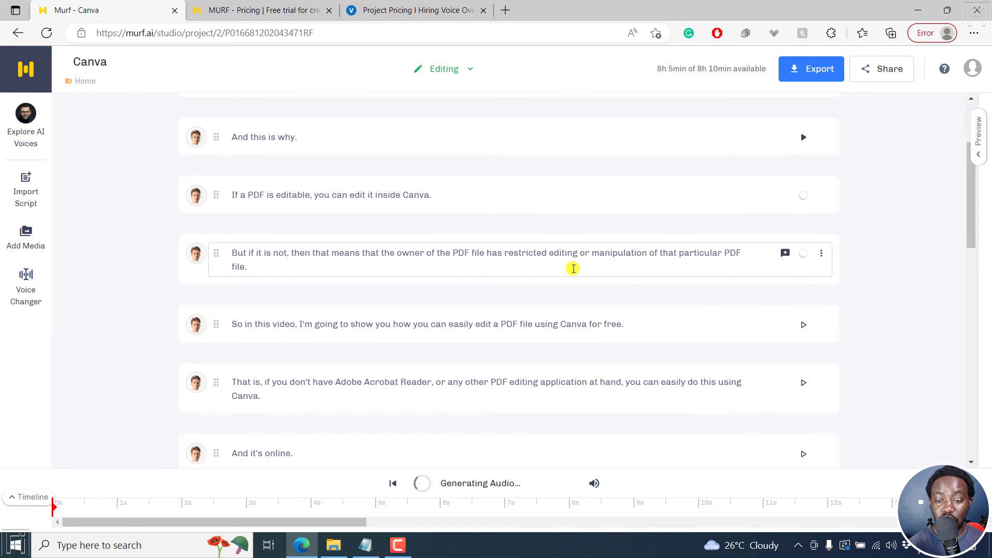
pyautogui.click(802, 327)
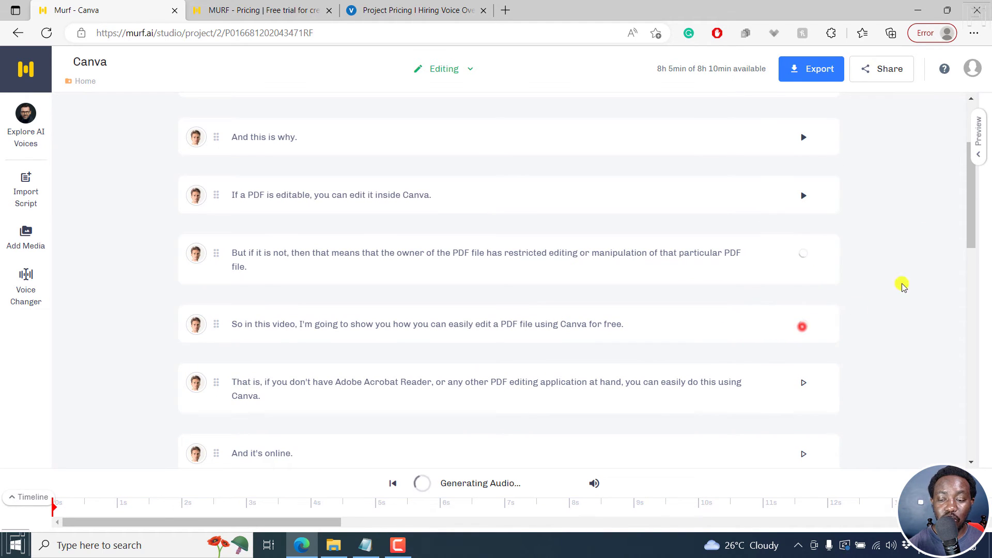
pyautogui.moveTo(969, 218); pyautogui.dragTo(970, 259)
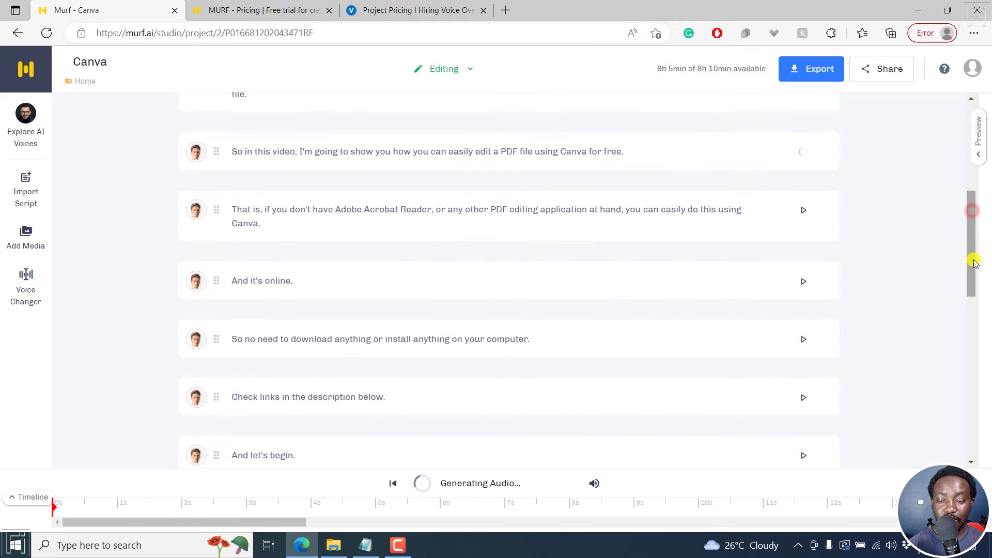
pyautogui.click(807, 210)
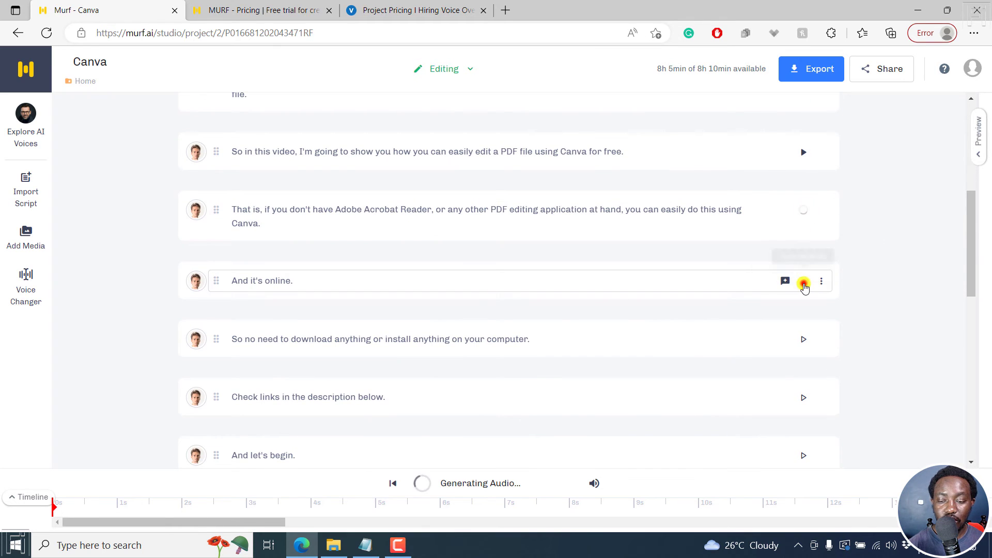
pyautogui.click(804, 282)
pyautogui.click(802, 340)
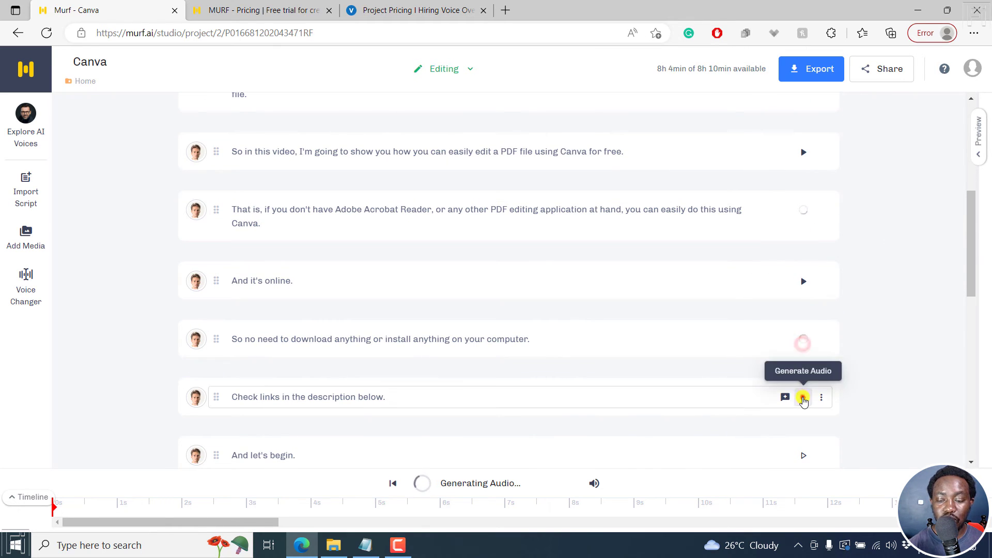
pyautogui.click(802, 397)
# - Generate audio for 'And let's begin.' through the free-account edits sentence, covering the projects-folder, upload and create-a-design blocks
pyautogui.moveTo(968, 257); pyautogui.dragTo(968, 319)
pyautogui.click(804, 232)
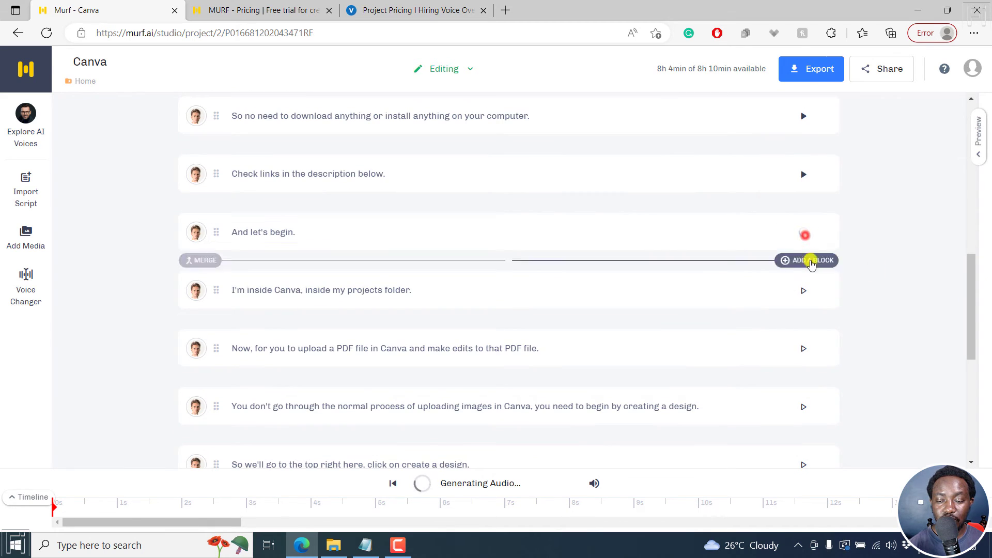
pyautogui.click(804, 291)
pyautogui.click(802, 348)
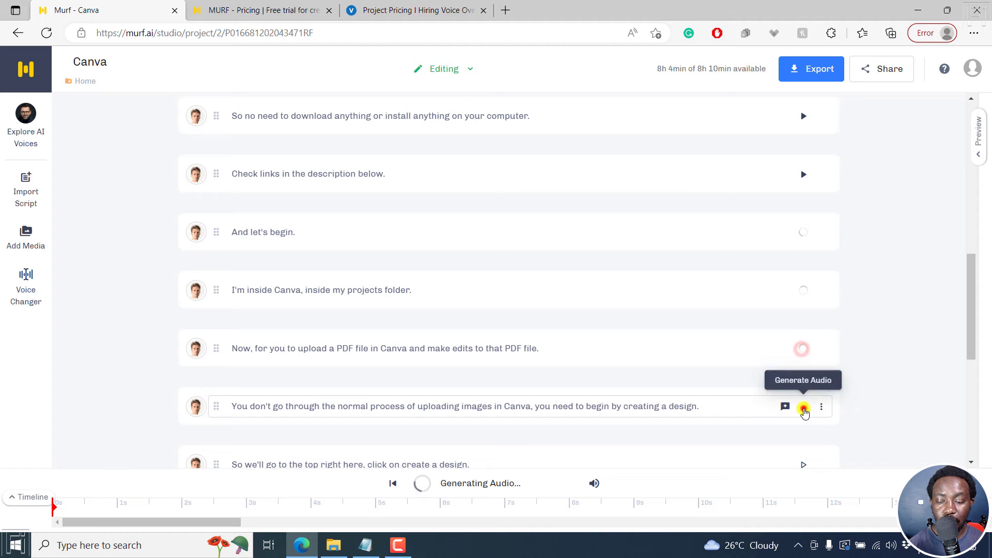
pyautogui.click(803, 407)
pyautogui.scroll(-6, 968, 331)
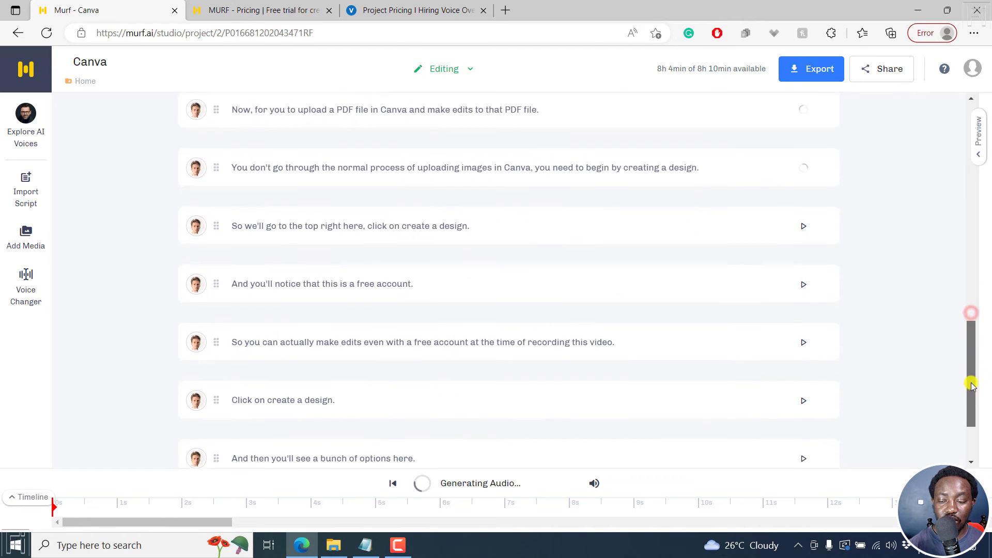
pyautogui.scroll(4, 968, 367)
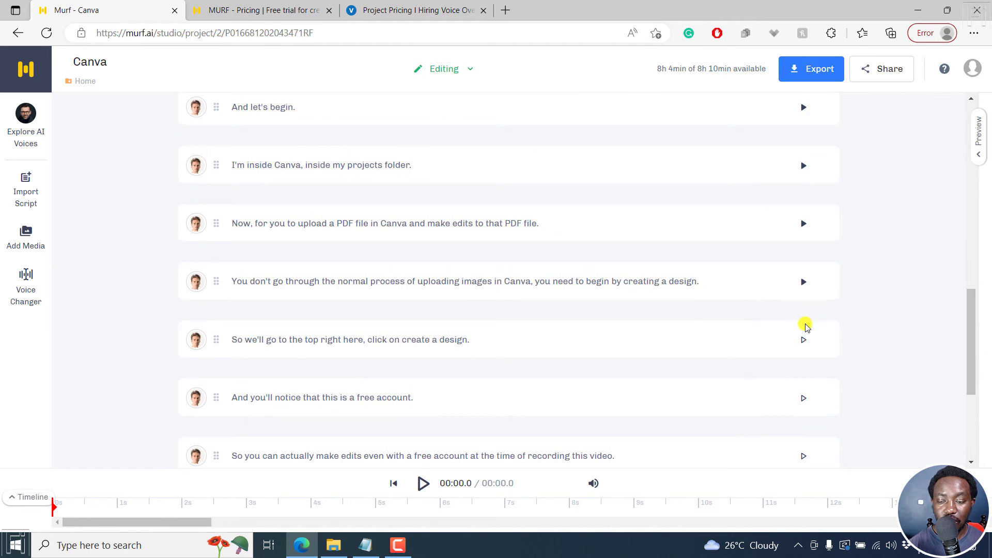
pyautogui.click(802, 342)
pyautogui.click(803, 399)
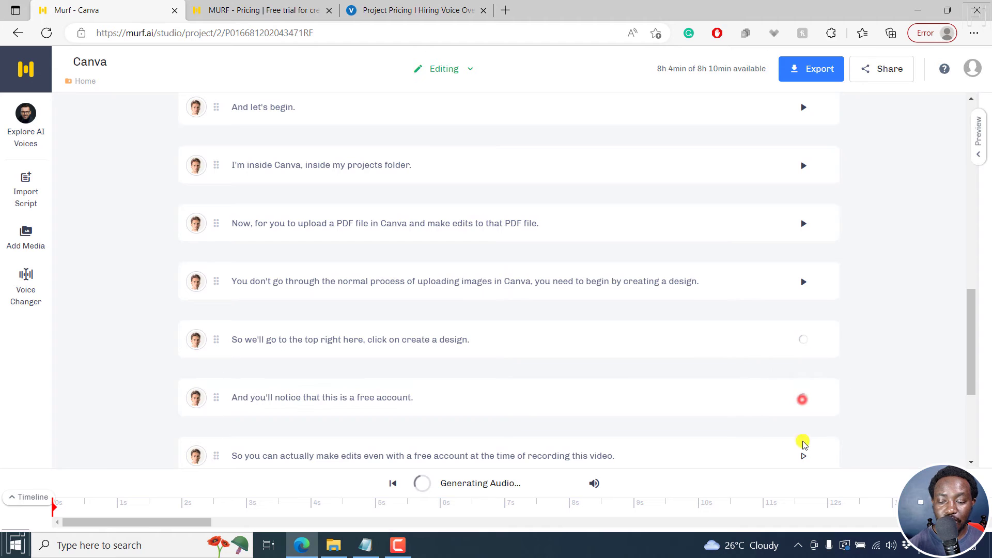
pyautogui.click(804, 456)
# - Generate audio for the remaining blocks: the page-compression line, 'Let's say all the pages', the download line and 'And here's the PDF.'
pyautogui.scroll(5, 967, 321)
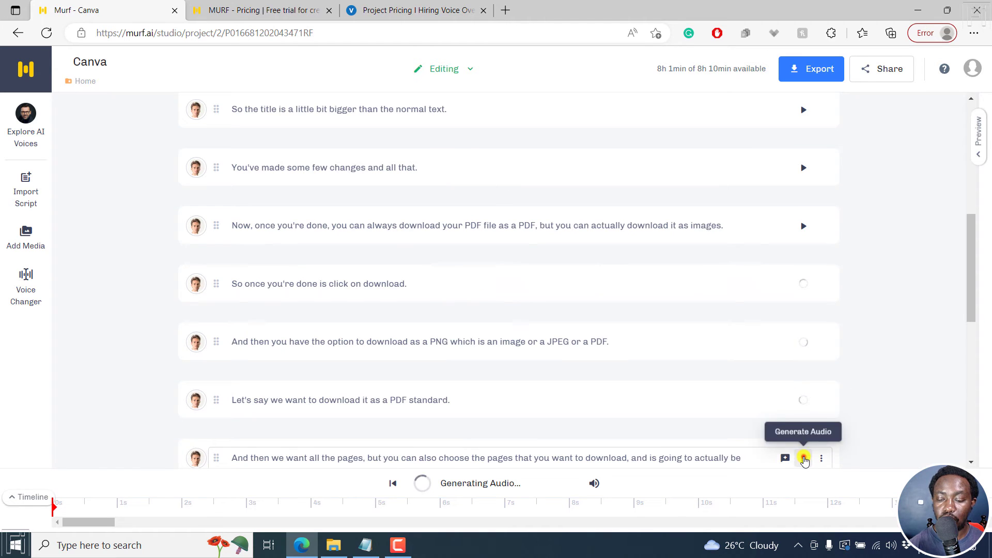
pyautogui.click(803, 457)
pyautogui.scroll(-4, 969, 279)
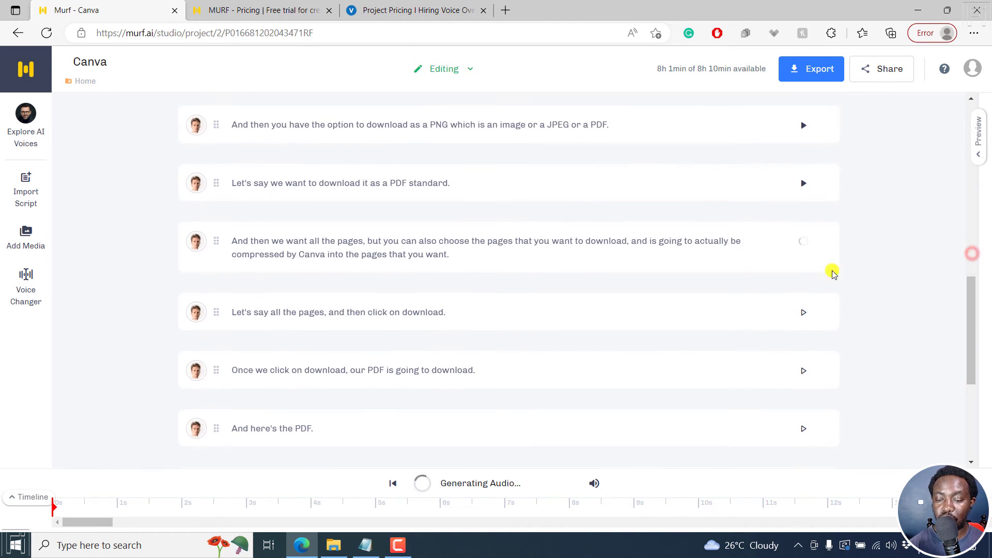
pyautogui.click(804, 310)
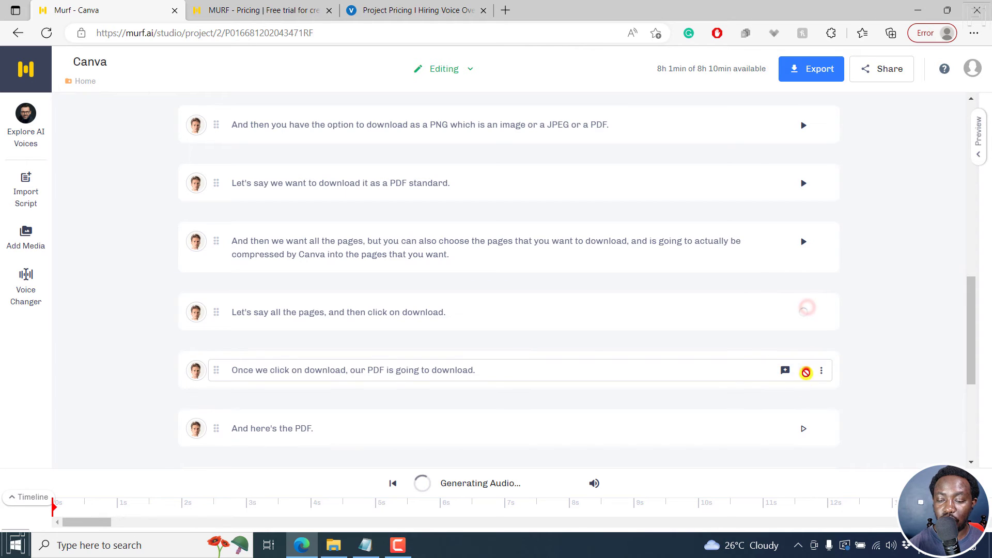
pyautogui.click(805, 371)
pyautogui.click(803, 428)
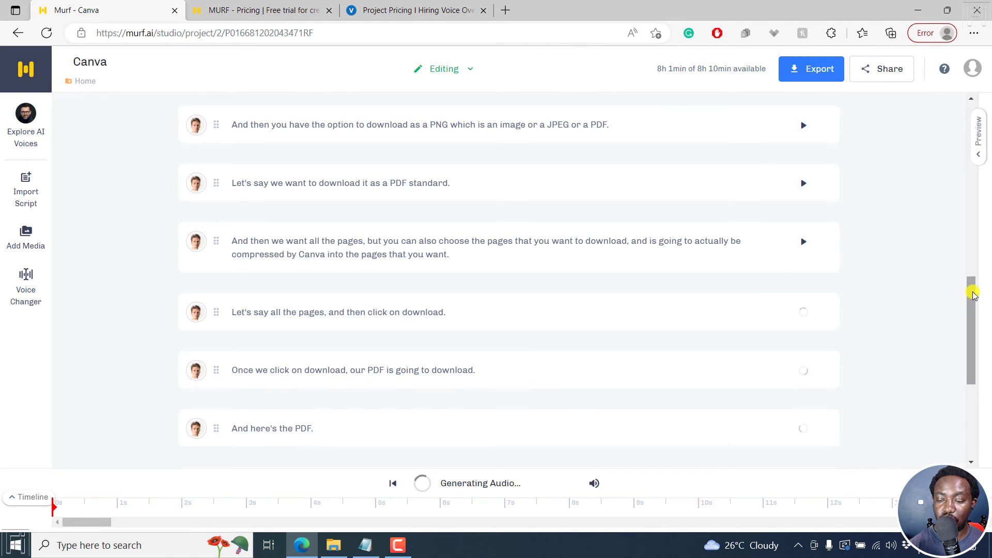
pyautogui.scroll(-6, 973, 295)
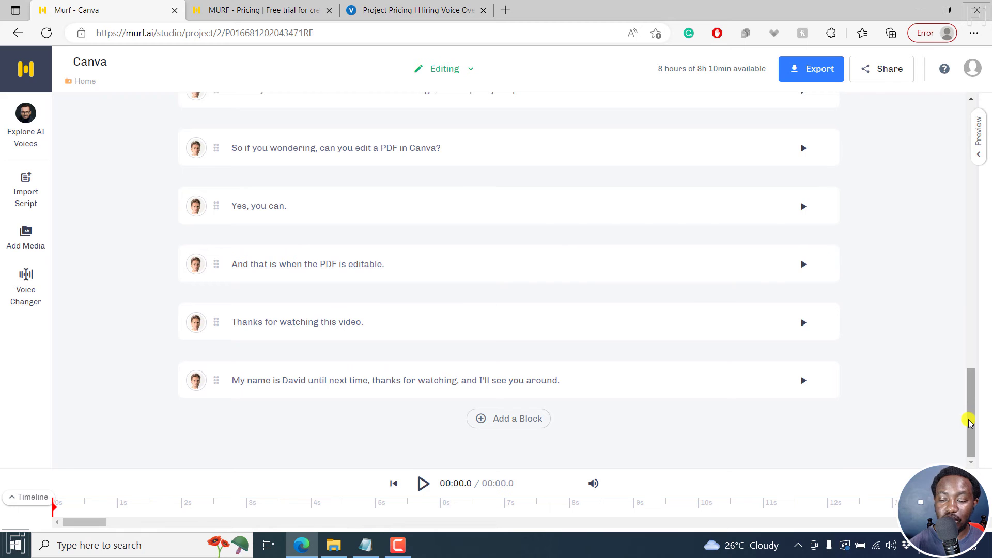
# - Scroll the script up to the top so 'Can you edit a PDF file in Canva?' is showing
pyautogui.moveTo(970, 422); pyautogui.dragTo(974, 338)
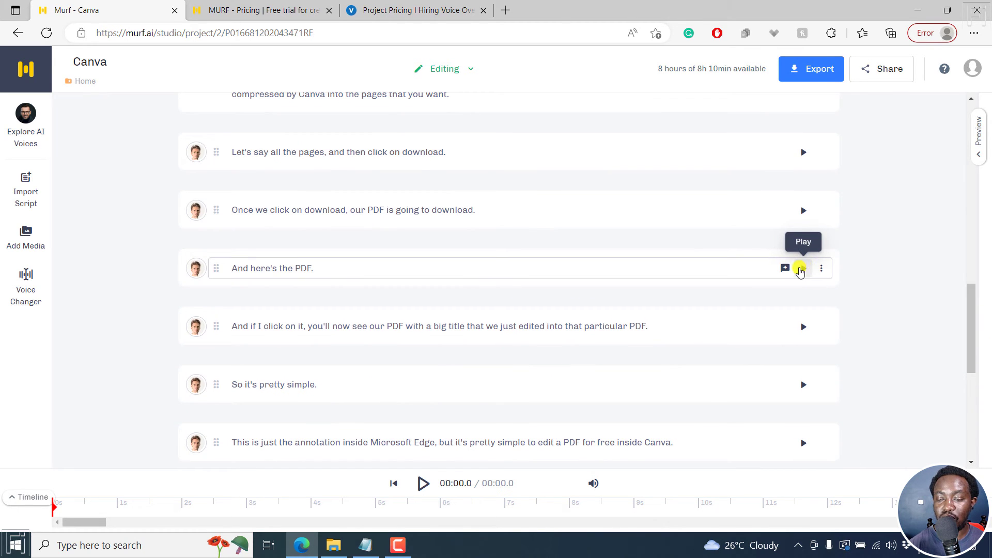
pyautogui.moveTo(969, 326); pyautogui.dragTo(968, 195)
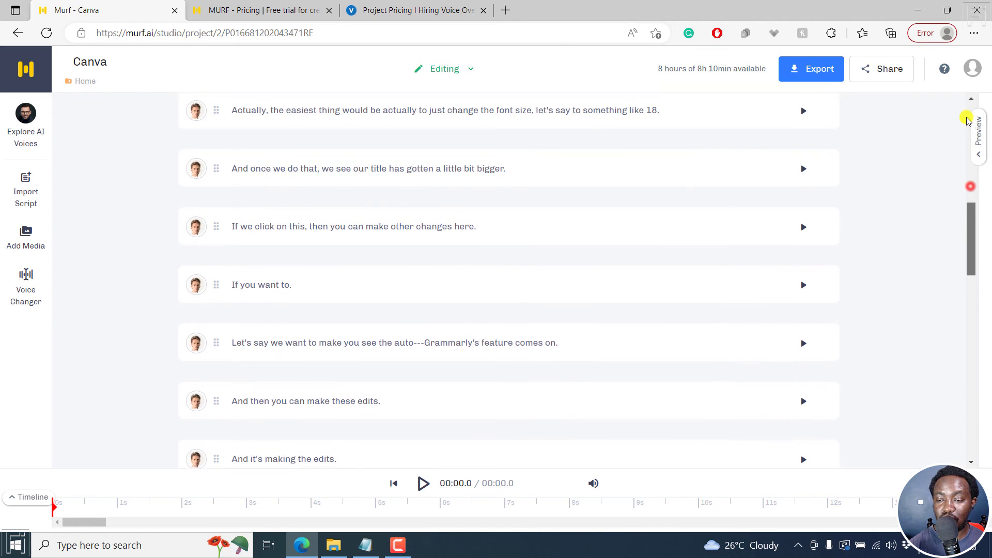
pyautogui.moveTo(969, 244); pyautogui.dragTo(969, 193)
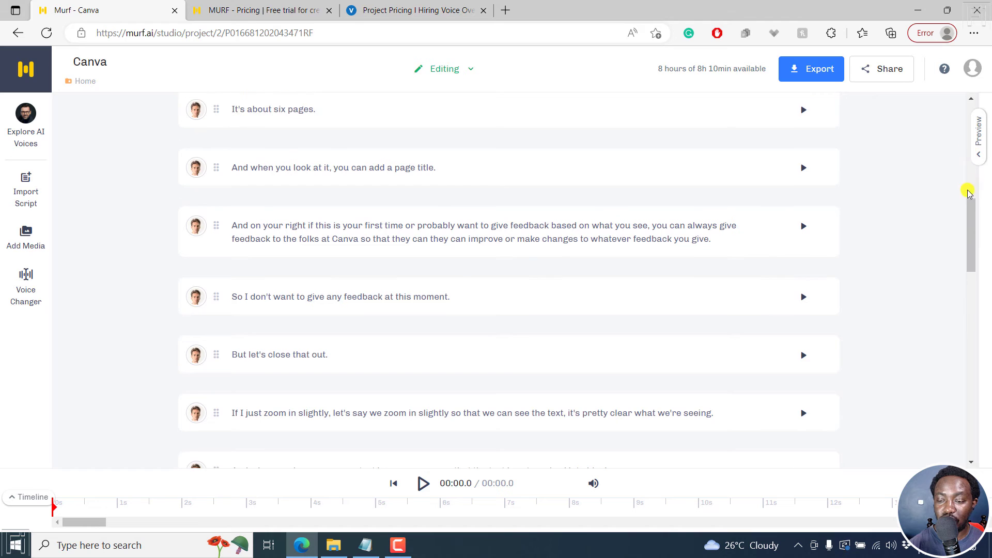
pyautogui.moveTo(969, 234); pyautogui.dragTo(971, 157)
pyautogui.moveTo(967, 245); pyautogui.dragTo(969, 174)
pyautogui.moveTo(971, 182)
pyautogui.mouseDown()
pyautogui.moveTo(970, 248)
pyautogui.moveTo(968, 150)
pyautogui.moveTo(968, 210)
pyautogui.moveTo(970, 160)
pyautogui.moveTo(970, 172)
pyautogui.mouseUp()
# - Collapse the first block's voice settings, build the project preview and show the audio timeline
pyautogui.click(926, 177)
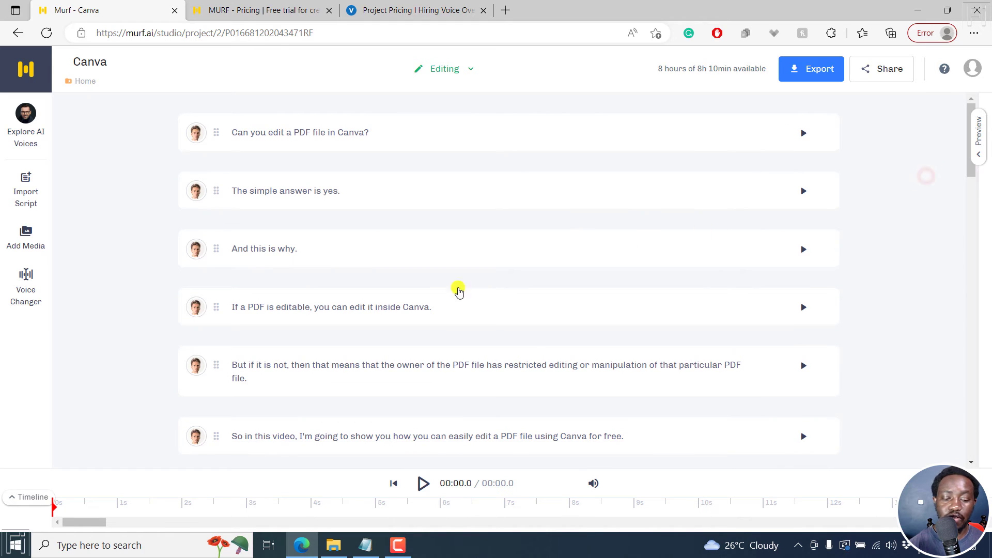
pyautogui.click(422, 484)
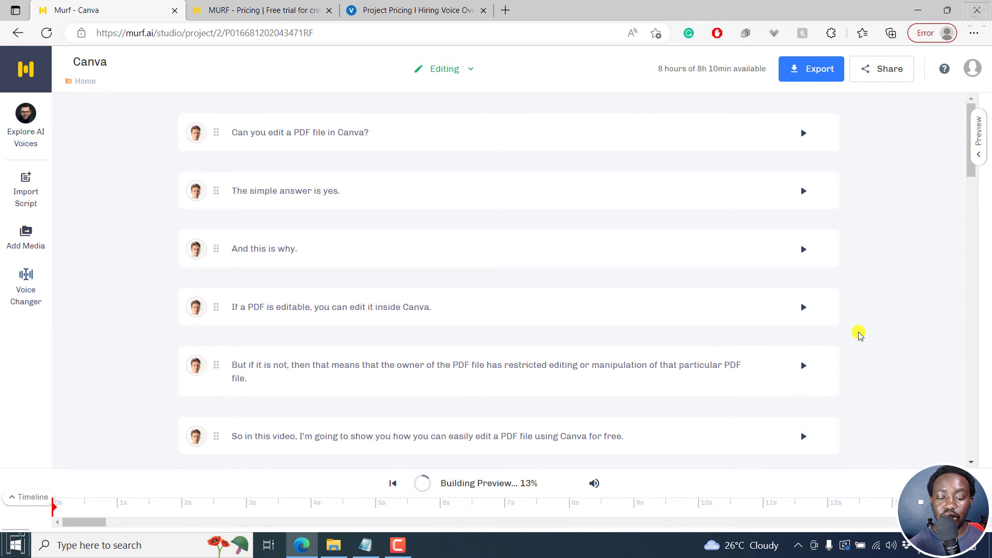
pyautogui.click(19, 498)
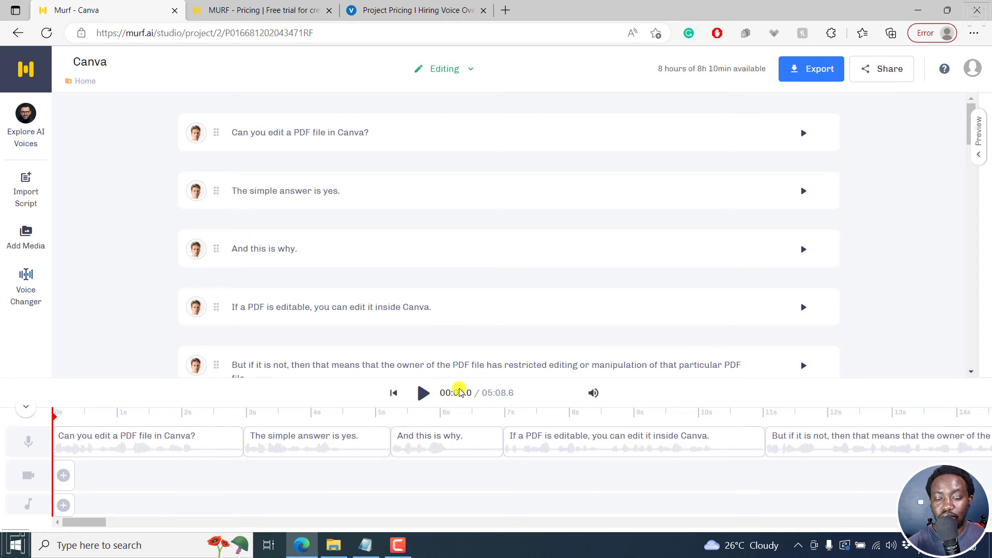
# - Play the 05:08.6 voiceover preview for a while, then pause it and scroll back up
pyautogui.moveTo(439, 285)
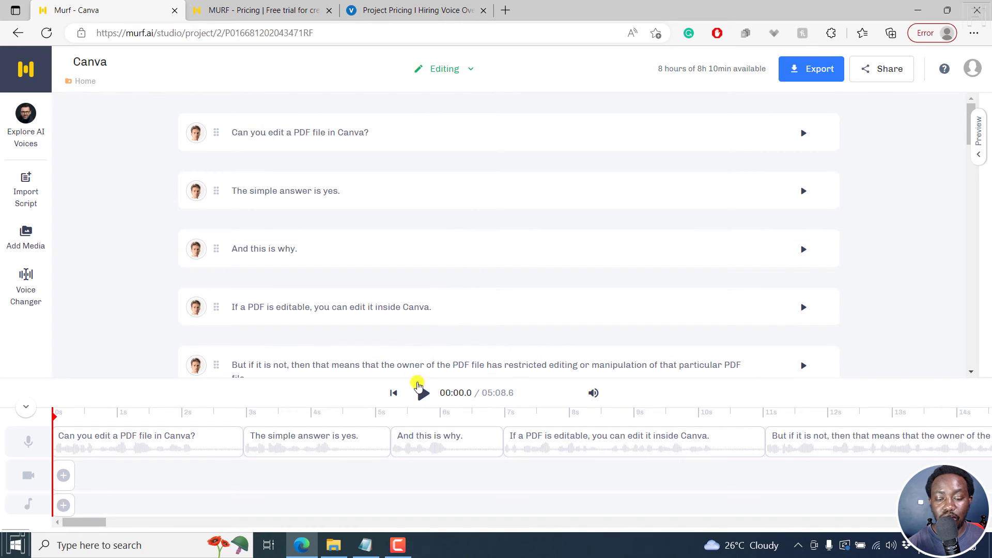
pyautogui.click(423, 394)
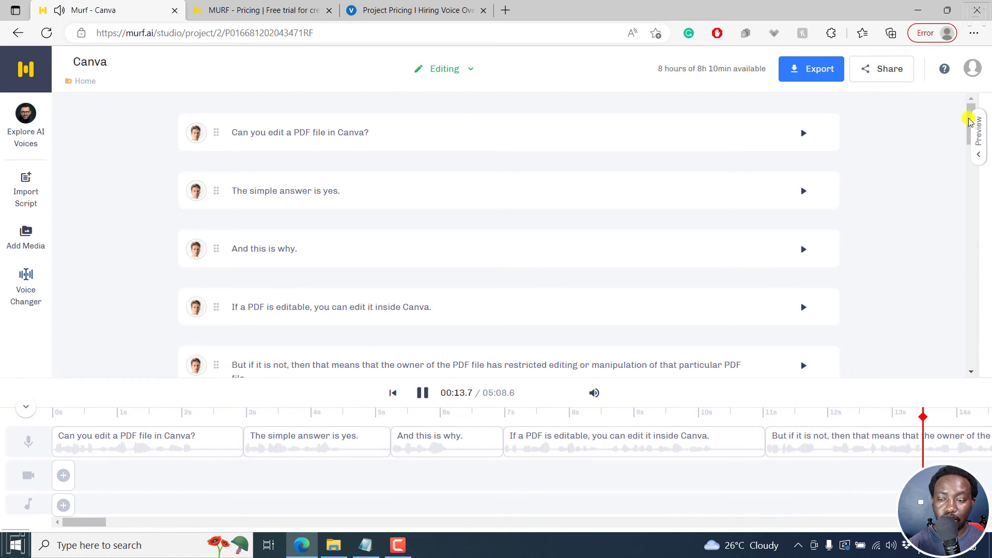
pyautogui.moveTo(970, 107); pyautogui.dragTo(974, 135)
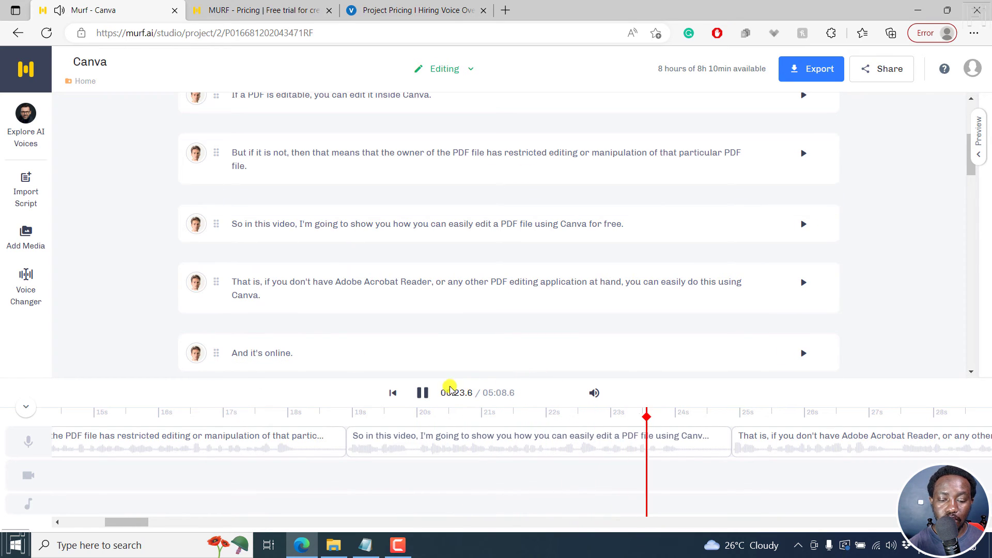
pyautogui.click(422, 394)
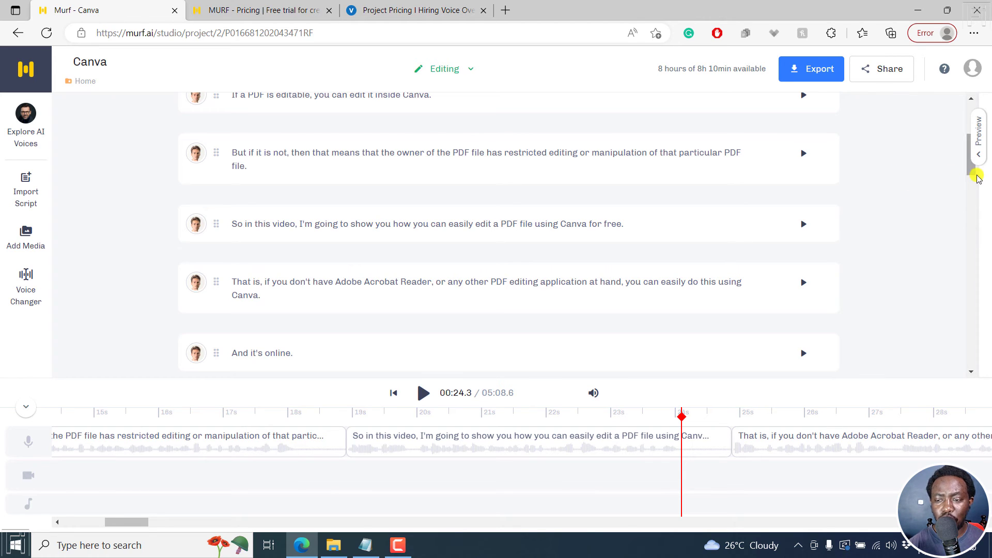
pyautogui.moveTo(969, 155); pyautogui.dragTo(967, 122)
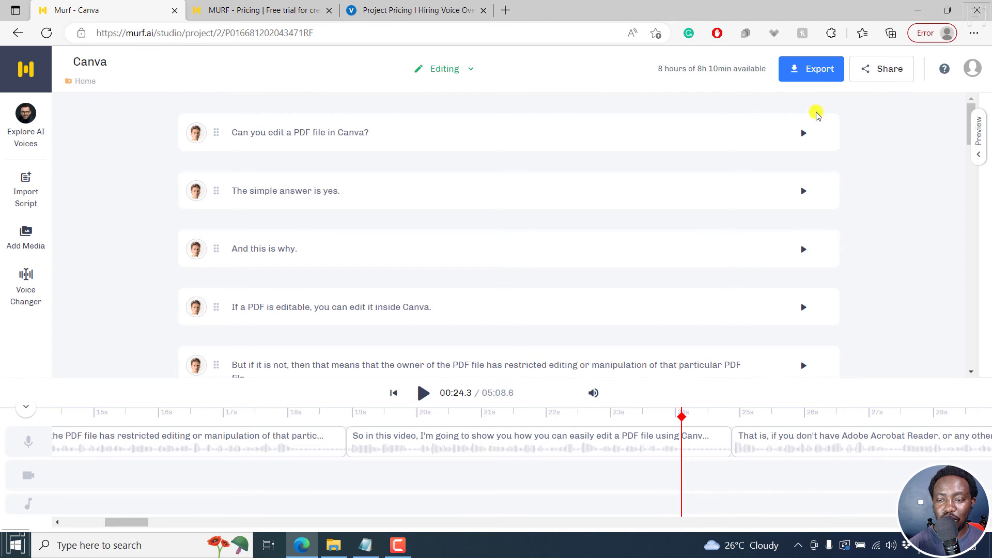
# - Export the voice only as a single MP3 file at medium quality, mono
pyautogui.click(814, 69)
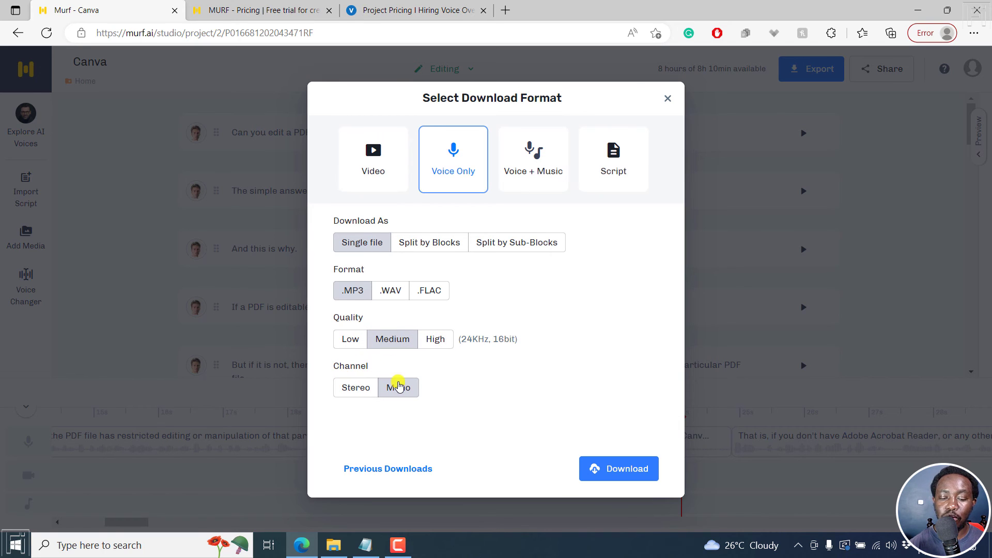
pyautogui.click(626, 468)
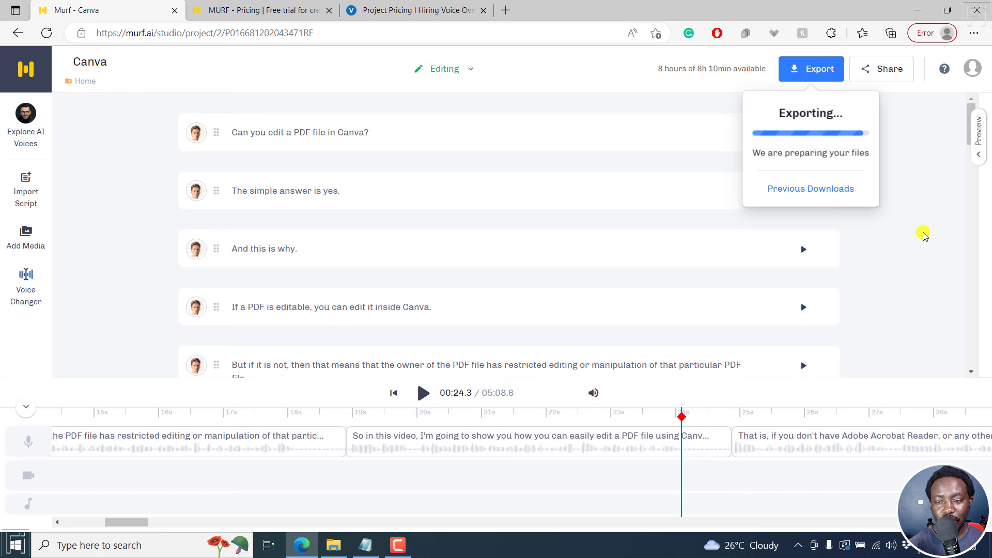
# - Download Project_Canva.mp3 and play it louder in Windows Media Player, then pause and return to Murf
pyautogui.click(810, 199)
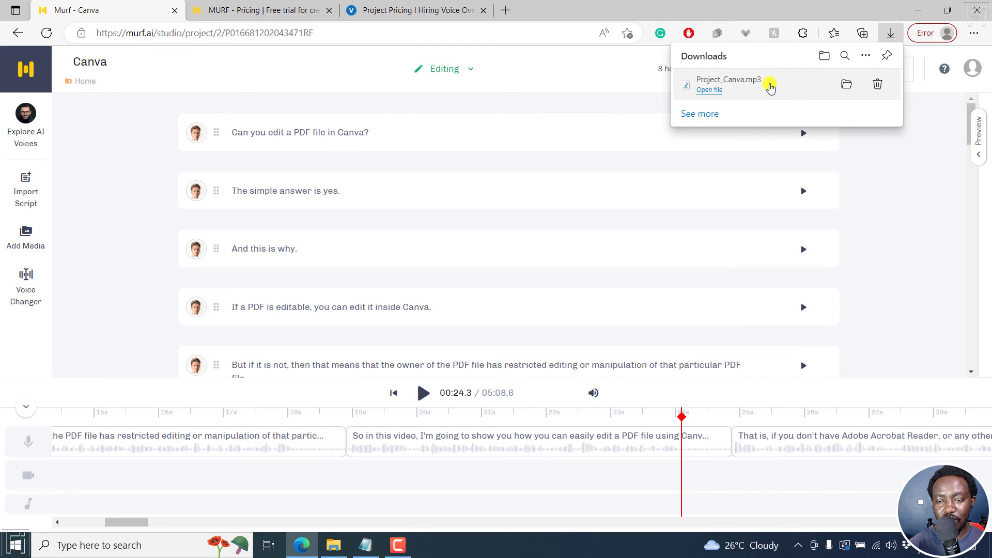
pyautogui.click(769, 87)
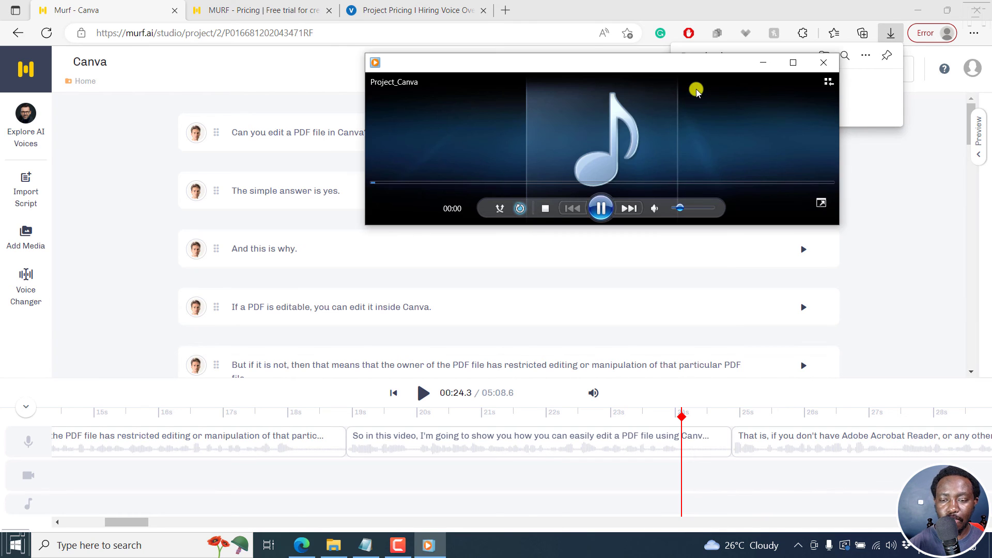
pyautogui.moveTo(683, 216); pyautogui.dragTo(704, 210)
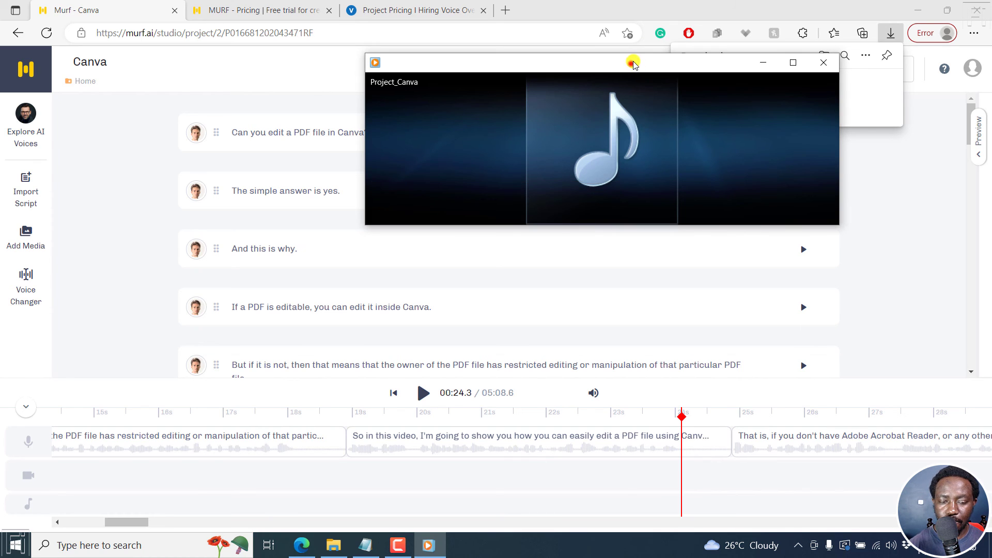
pyautogui.moveTo(634, 63); pyautogui.dragTo(672, 40)
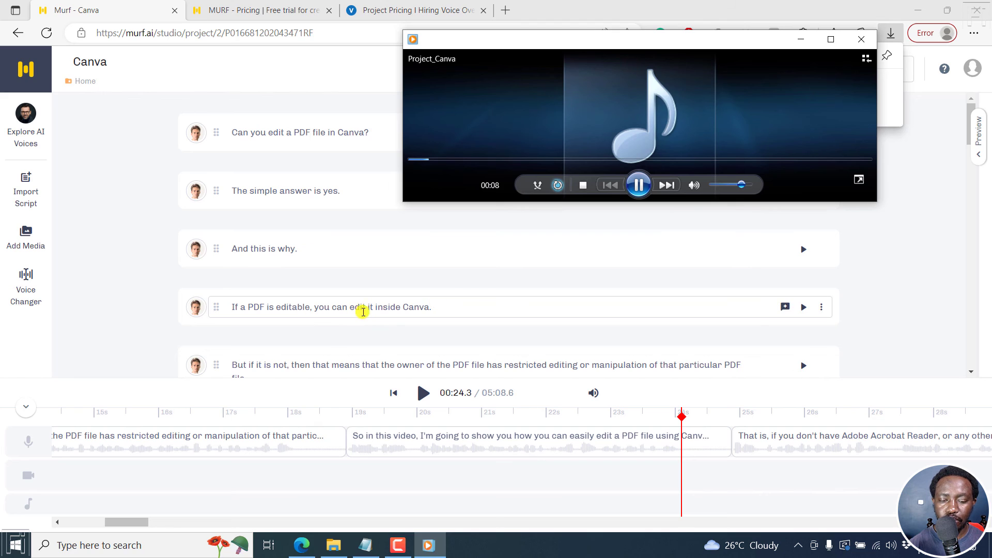
pyautogui.click(639, 188)
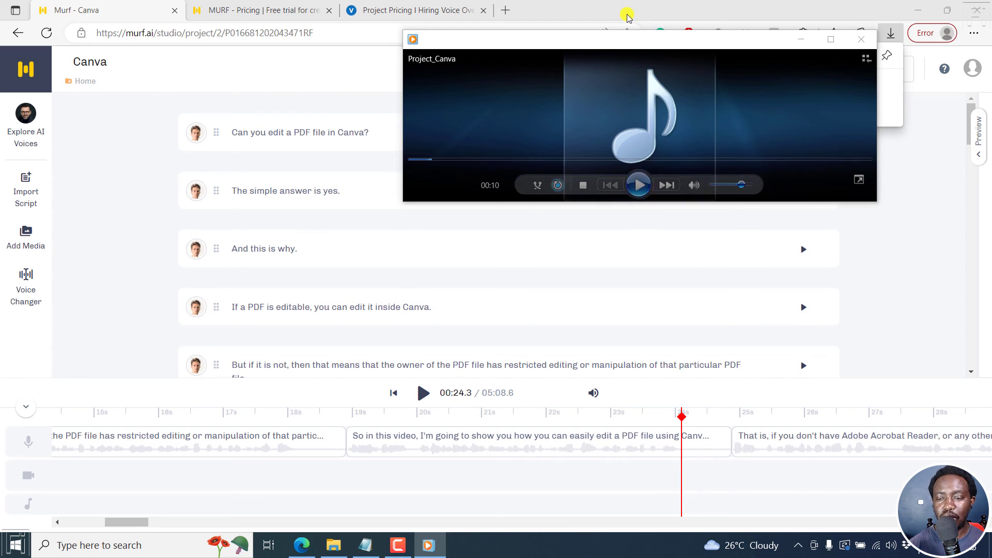
pyautogui.click(911, 243)
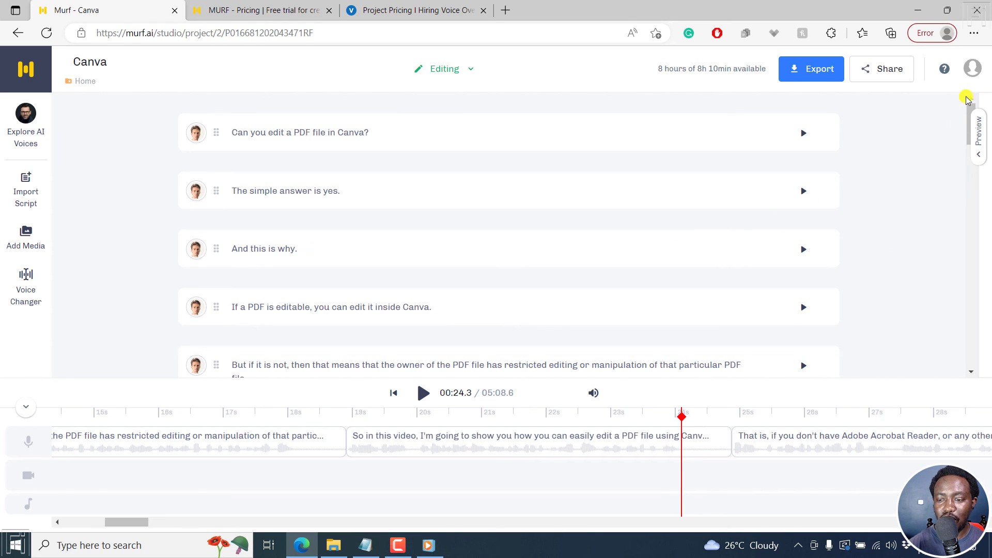
# - Give the 'And this is why.' block the Natalie (F) voice, regenerate its audio and play it
pyautogui.moveTo(447, 226)
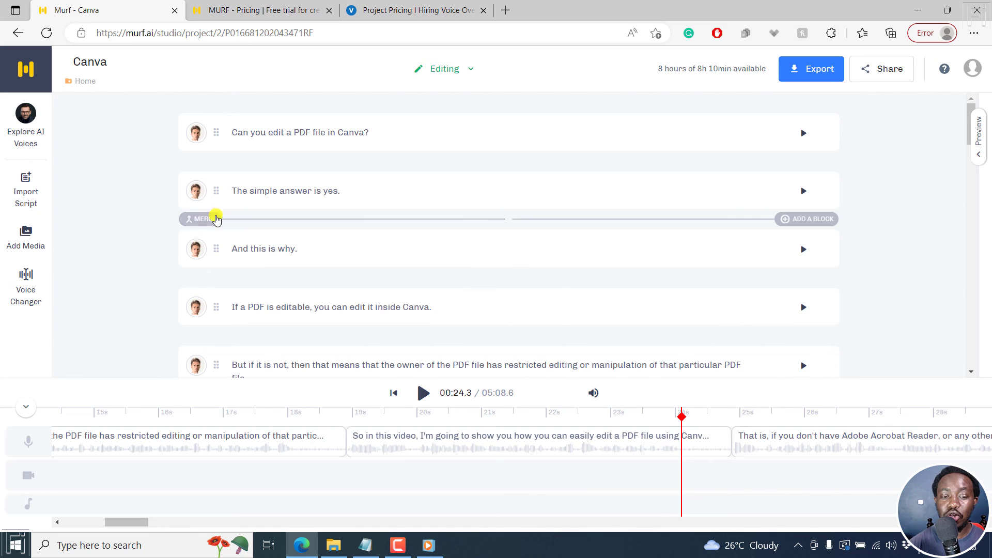
pyautogui.click(196, 255)
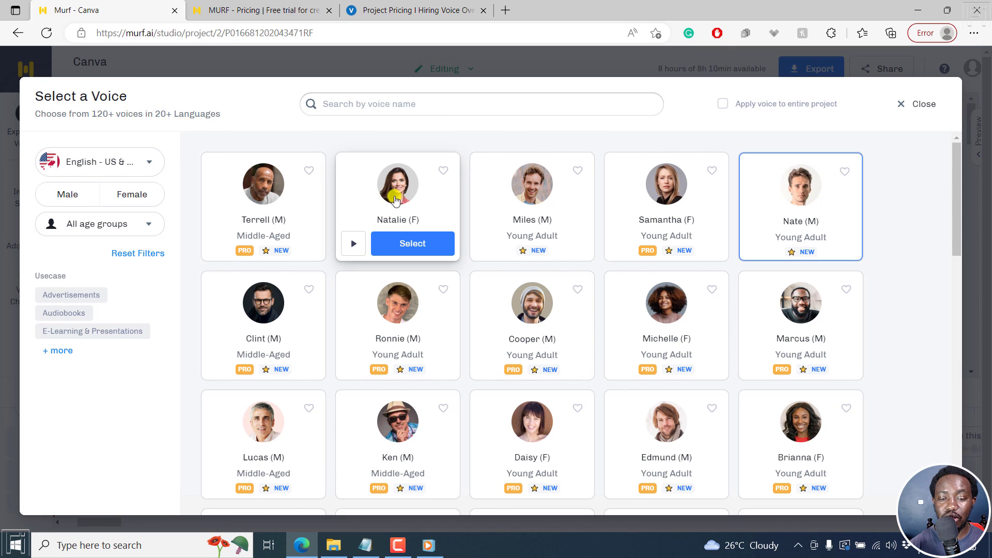
pyautogui.click(404, 190)
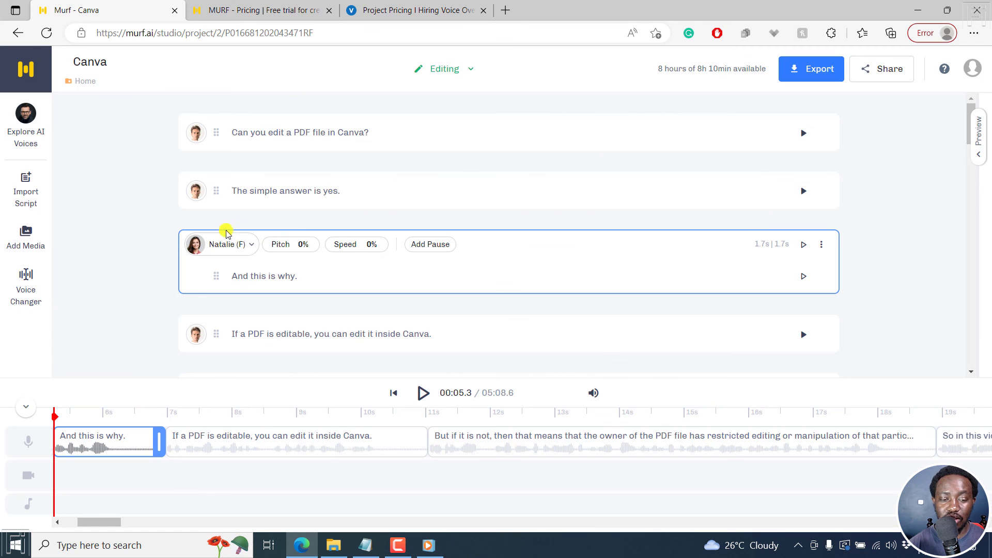
pyautogui.click(806, 277)
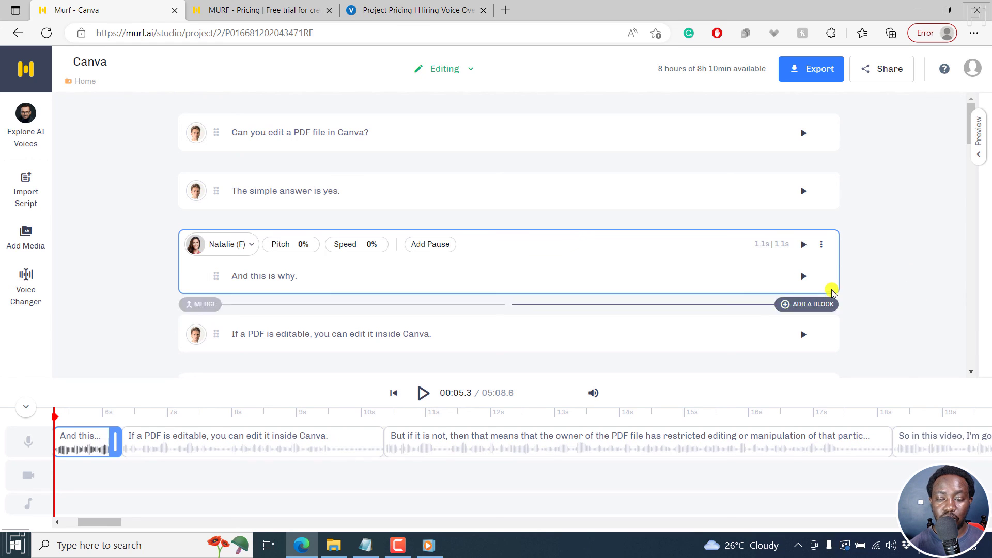
pyautogui.click(806, 279)
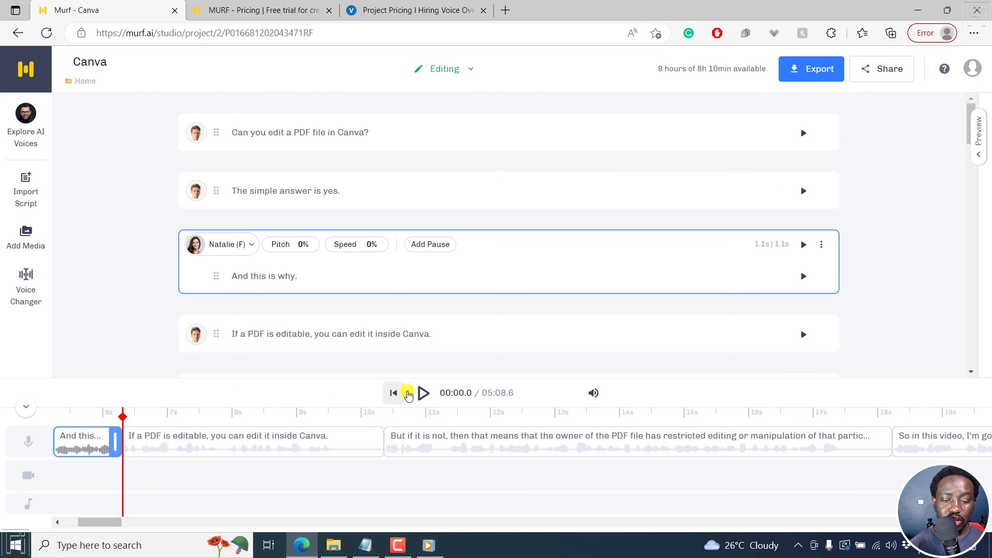
# - Rebuild the preview and play it from near the start, pausing after Natalie's line
pyautogui.moveTo(123, 413); pyautogui.dragTo(217, 424)
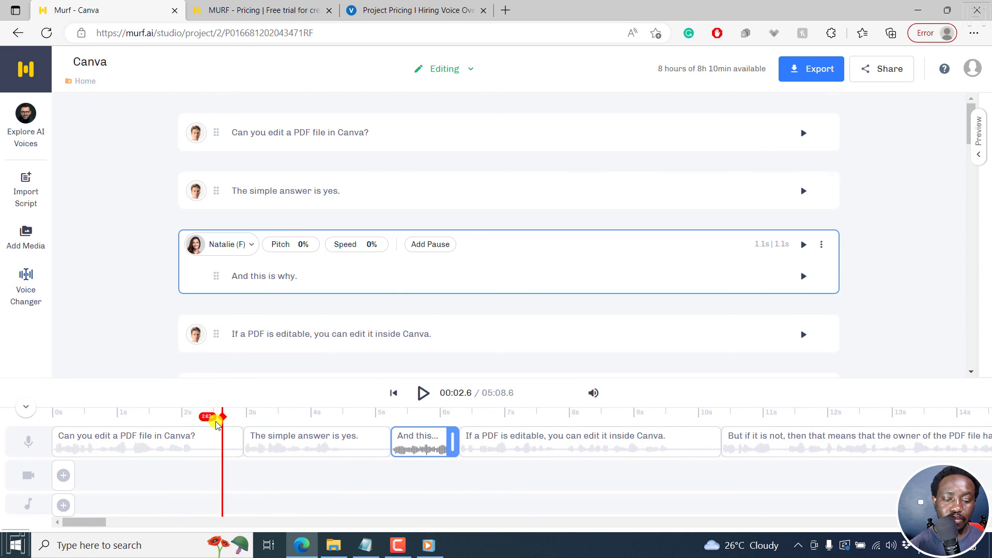
pyautogui.click(422, 394)
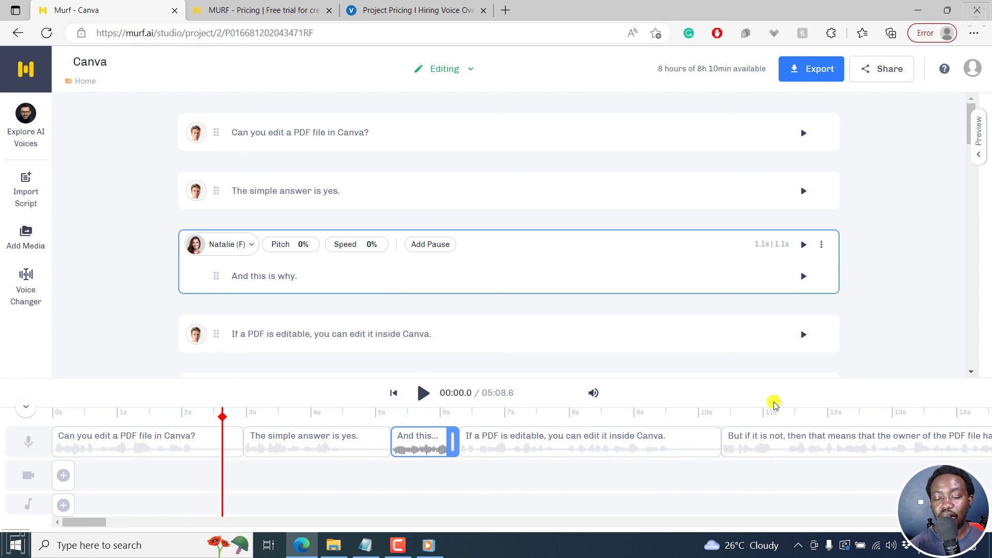
pyautogui.click(423, 394)
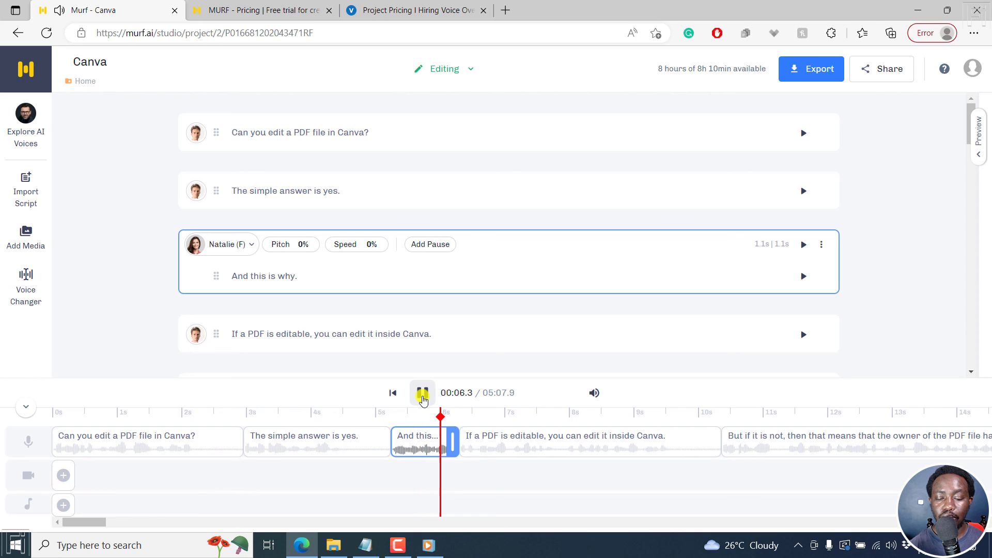
pyautogui.click(423, 397)
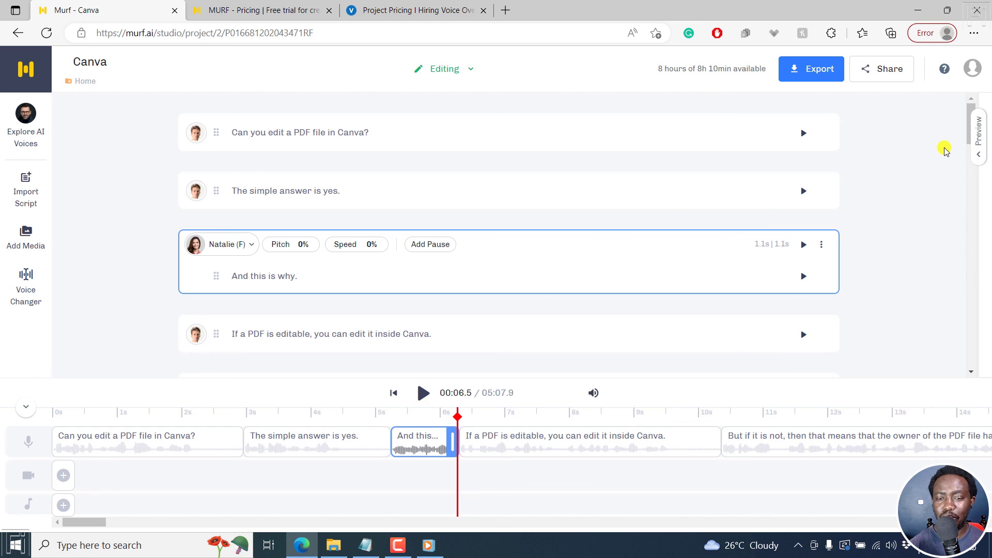
# - Switch to the MURF - Pricing tab and go to the murf.ai home page via the logo
pyautogui.click(261, 6)
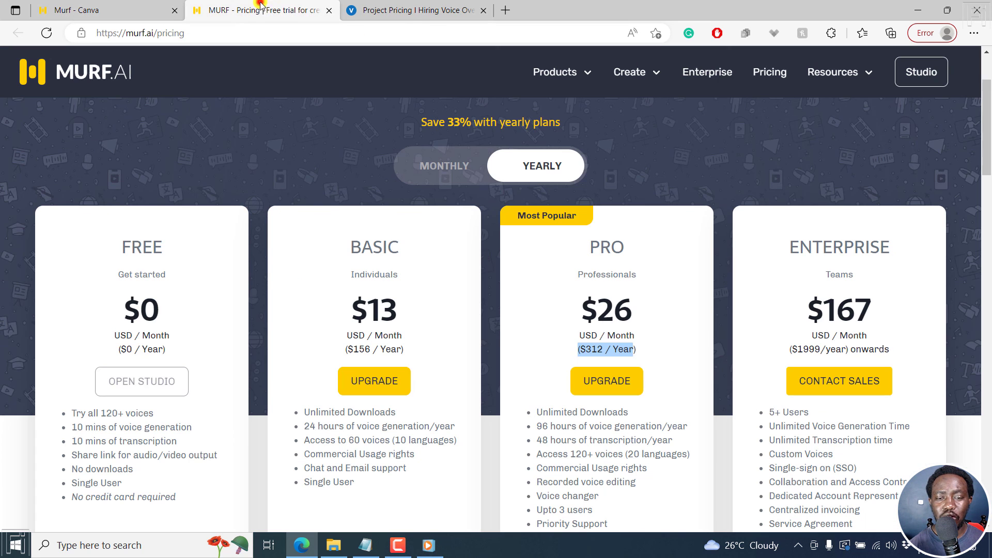
pyautogui.click(113, 80)
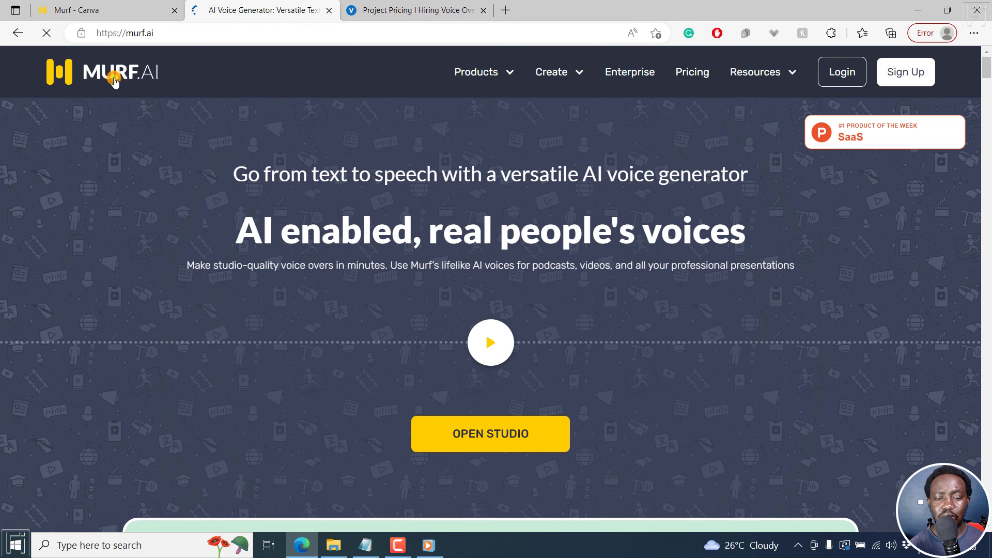